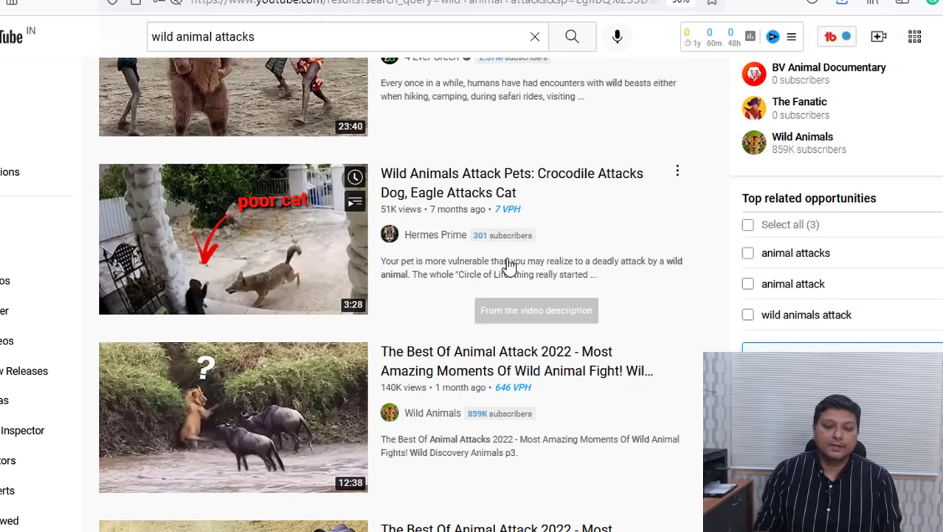
Copy the link of the video "Wild Animals Attack Pets: Crocodile Attacks Dog, Eagle Attacks Cat" and open y2mate.com in a new tab
right_click(437, 192)
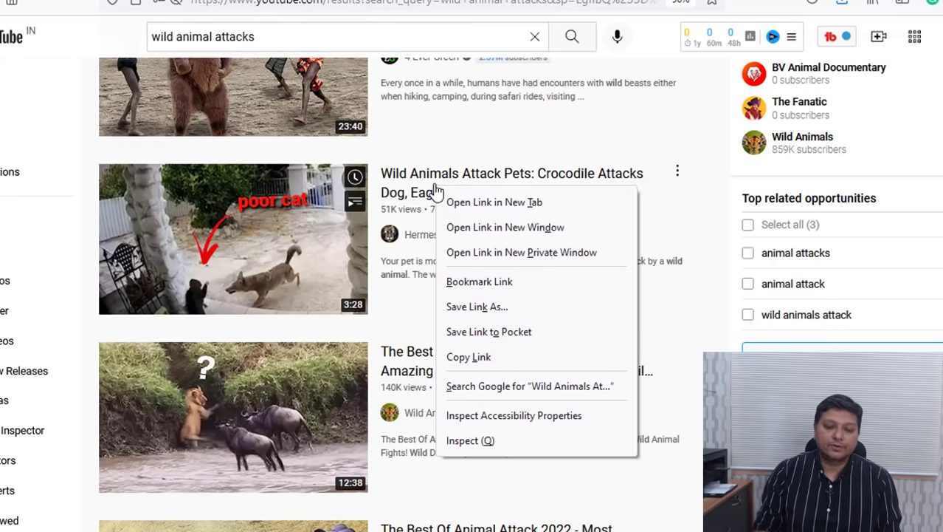
left_click(486, 358)
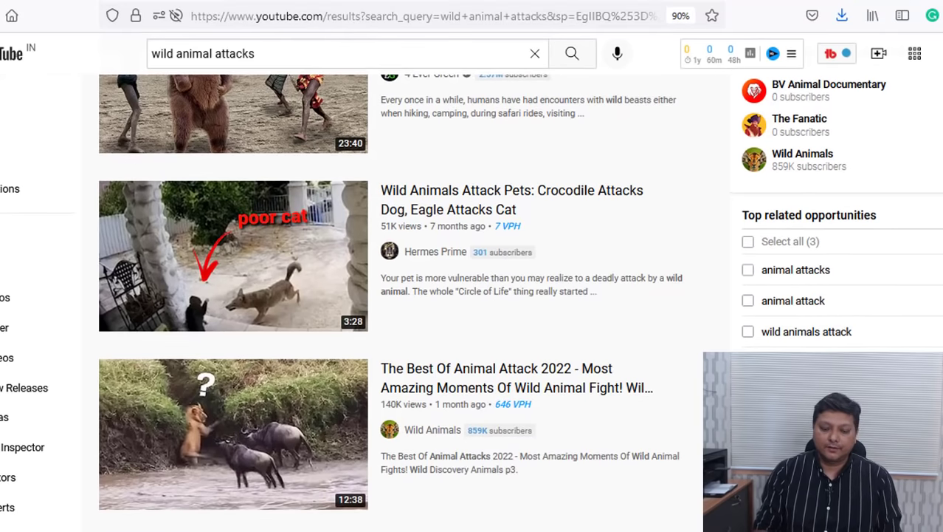
key("ctrl+t")
type("y2mate")
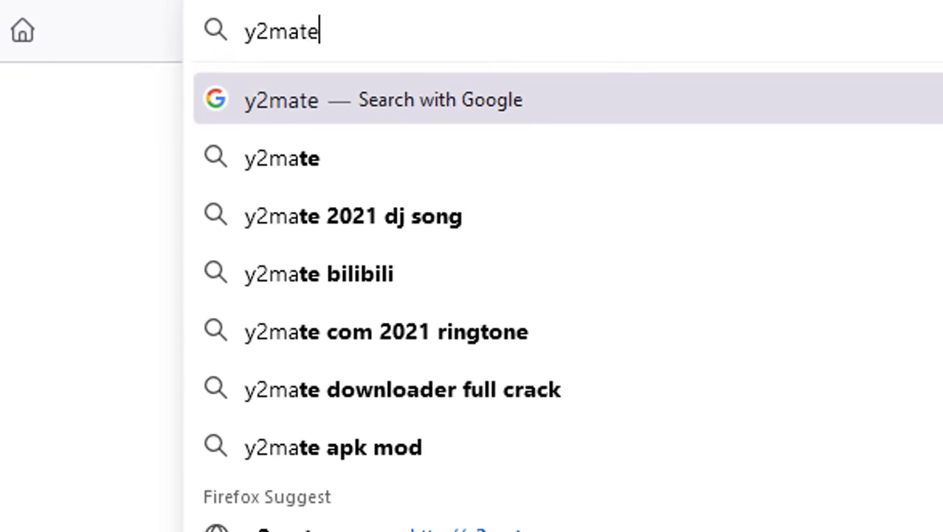
type(".com")
key("Return")
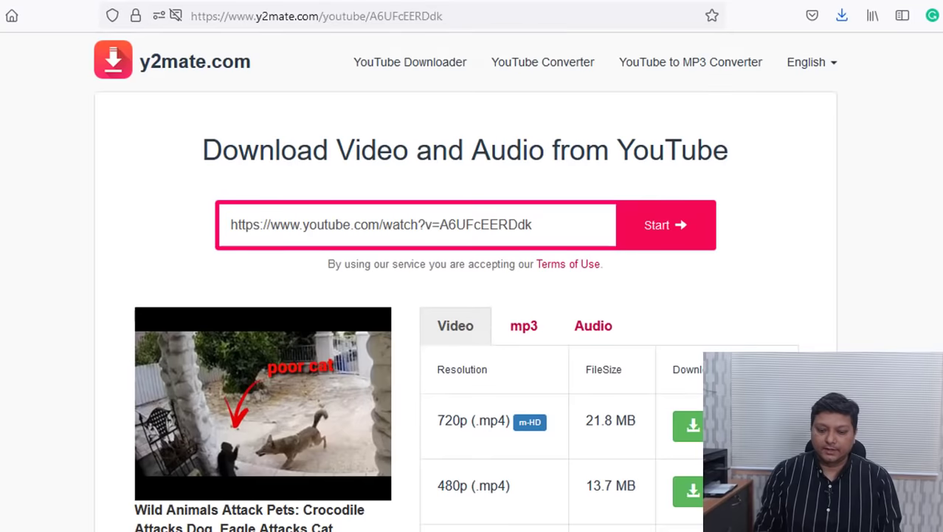
Using the copied YouTube link, find the video's available MP4 resolutions and start its download
scroll(720, 316, "down", 5)
scroll(720, 316, "up", 1)
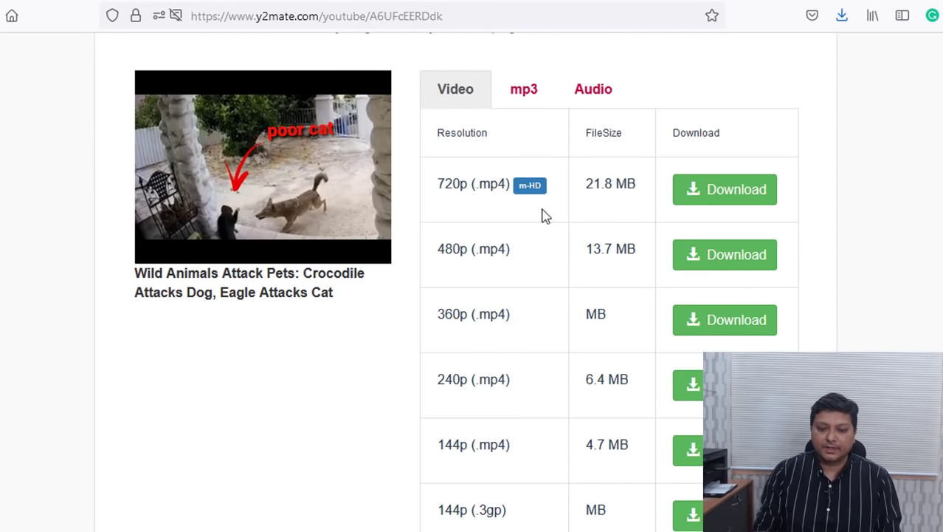
left_click(718, 265)
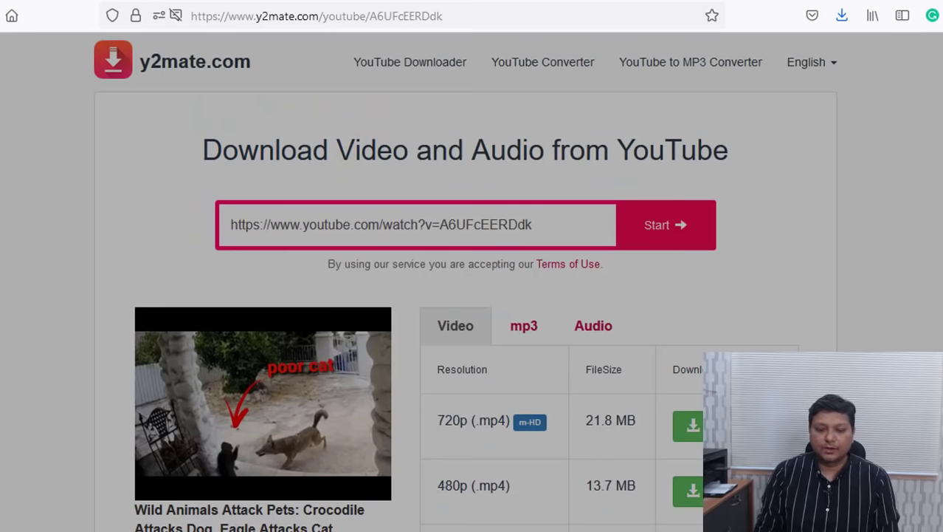
right_click(248, 424)
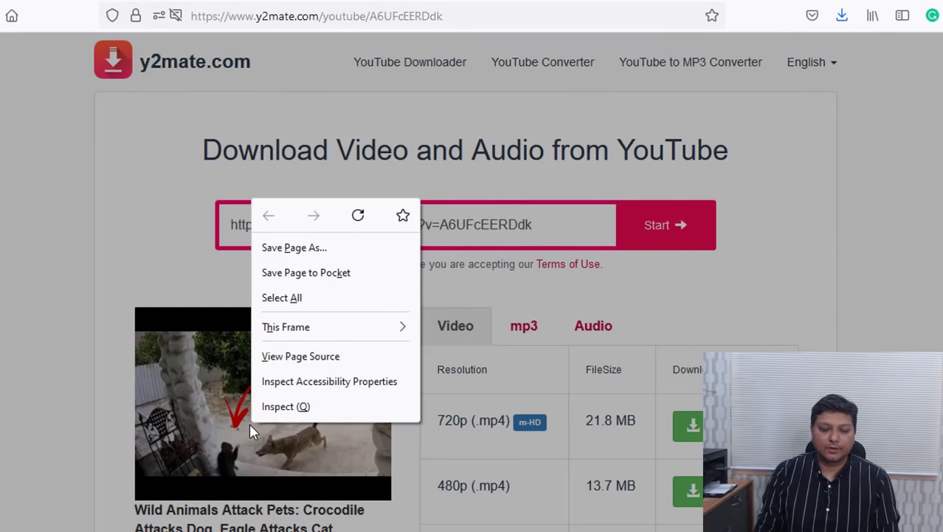
left_click(5, 346)
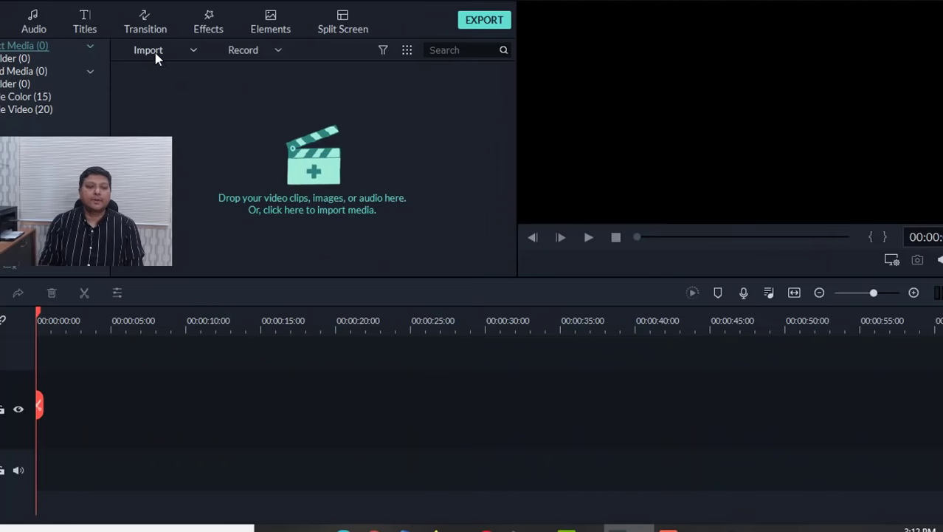
In Filmora, import the downloaded animal video and place it at the start of the video track, keeping the project settings of 1920 x 1080 25fps
left_click(155, 52)
left_click(164, 68)
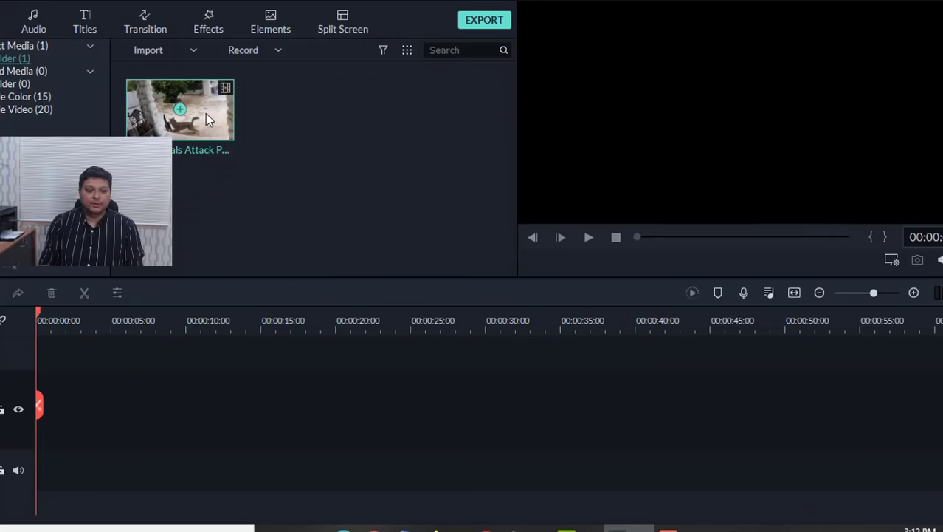
left_click_drag(180, 109, 33, 421)
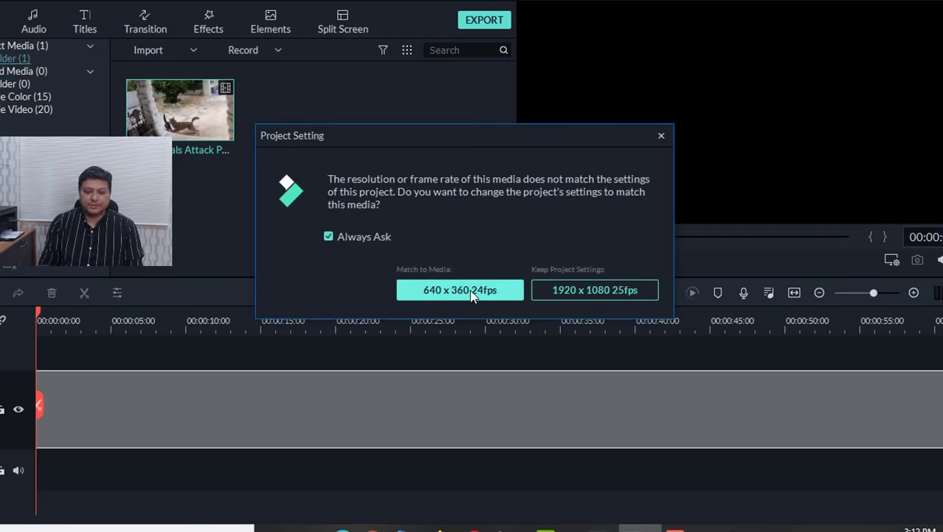
left_click(577, 287)
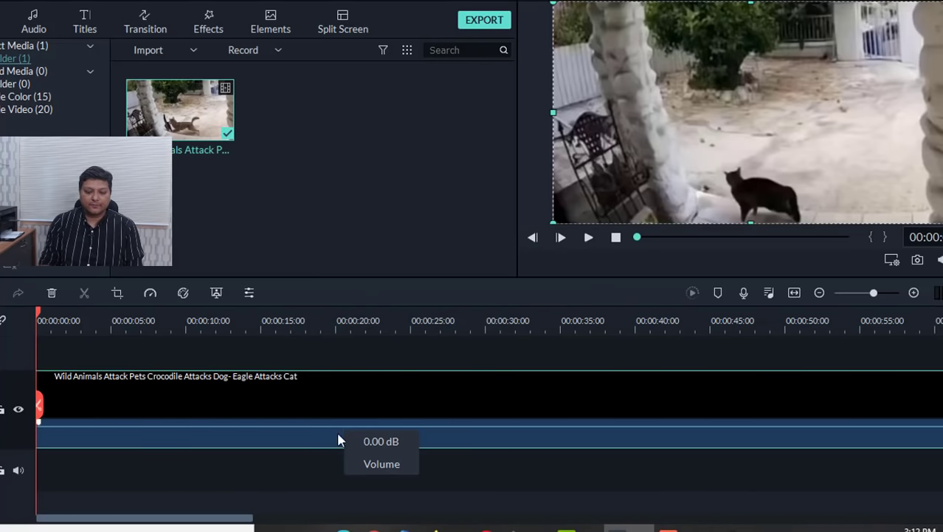
Lower the volume of the animal video clip on the timeline to the minimum and set its playback speed to 1.200
left_click_drag(337, 431, 341, 468)
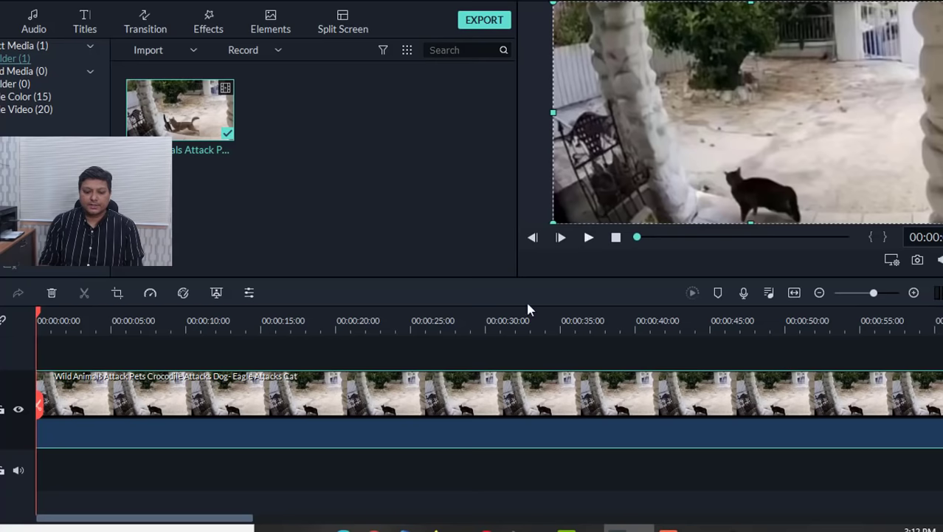
right_click(422, 390)
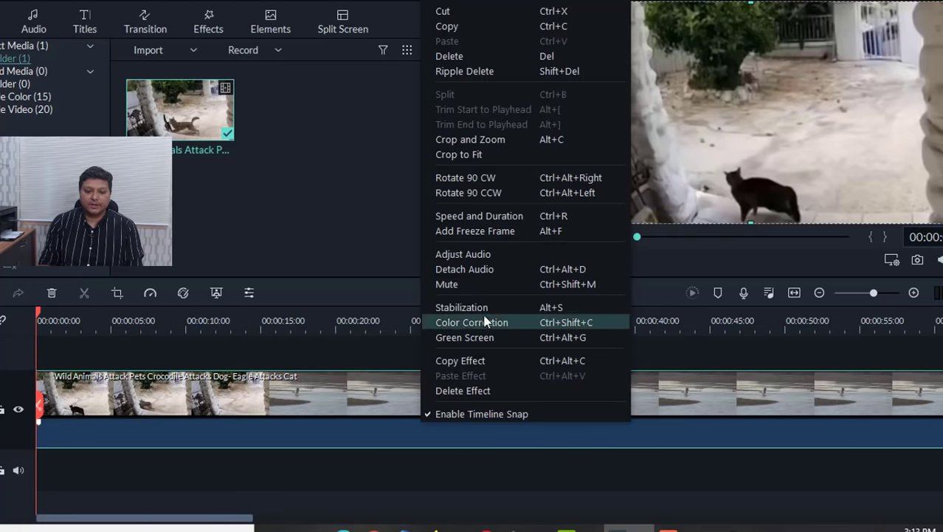
left_click(478, 226)
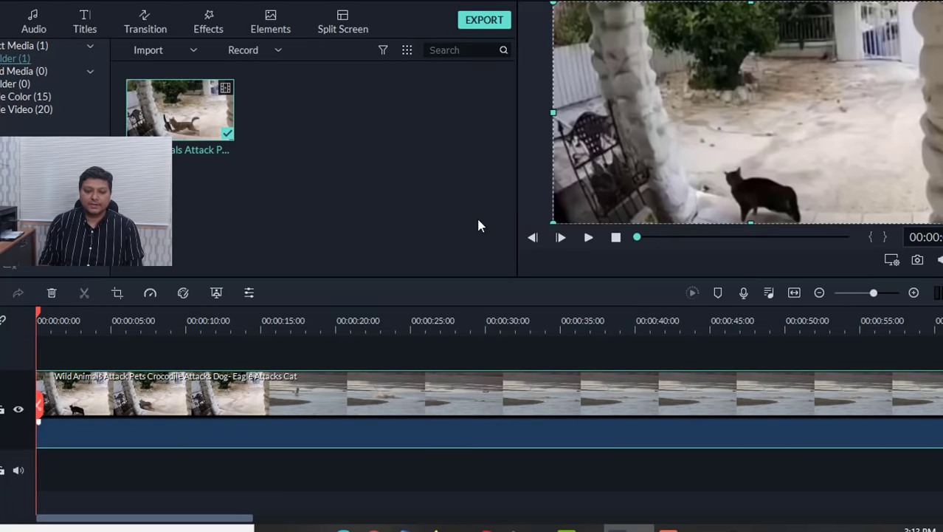
left_click(583, 168)
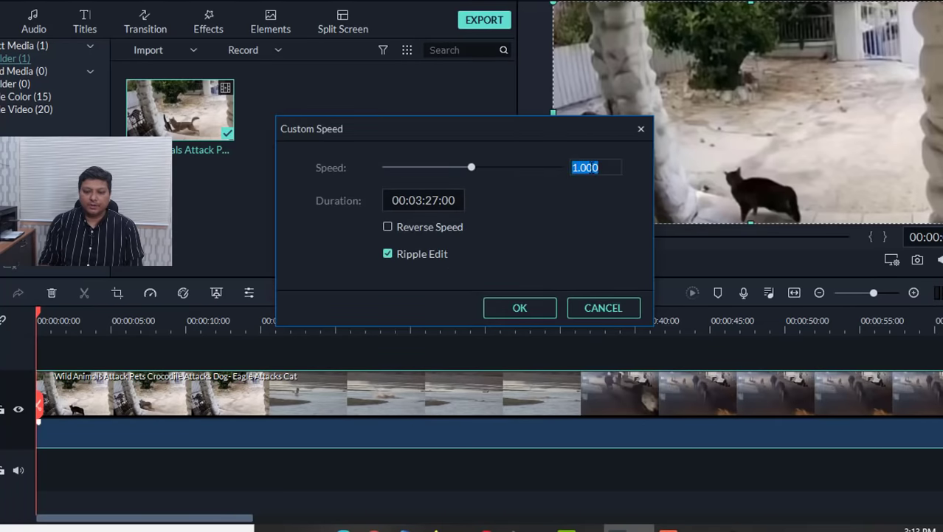
left_click(585, 168)
key("BackSpace")
type("2")
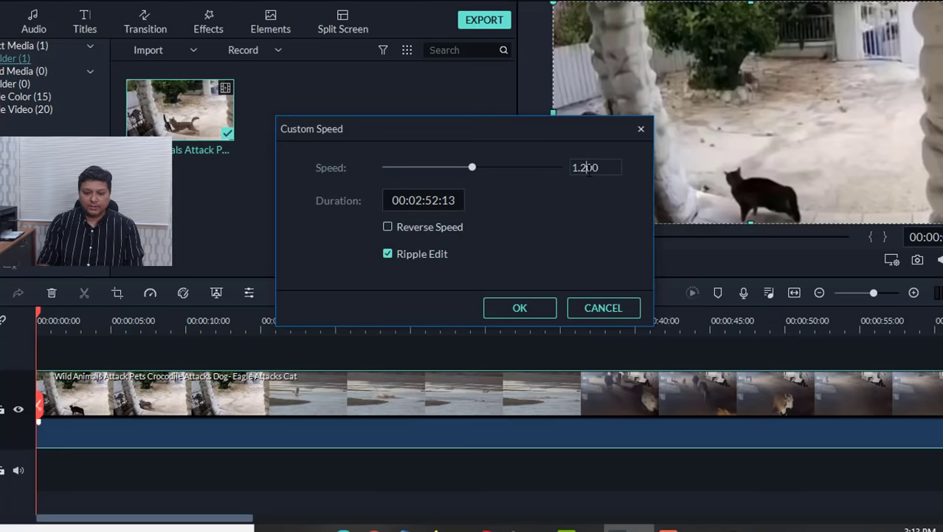
left_click(537, 309)
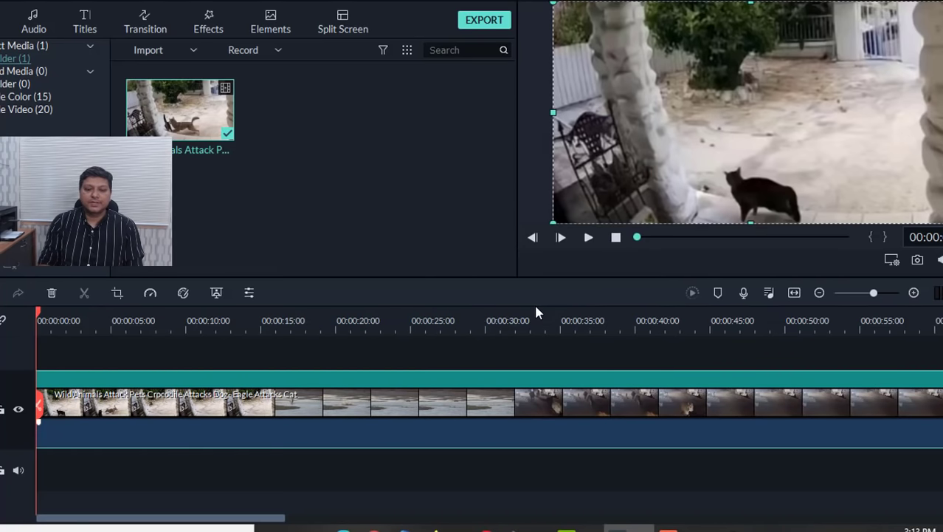
right_click(303, 402)
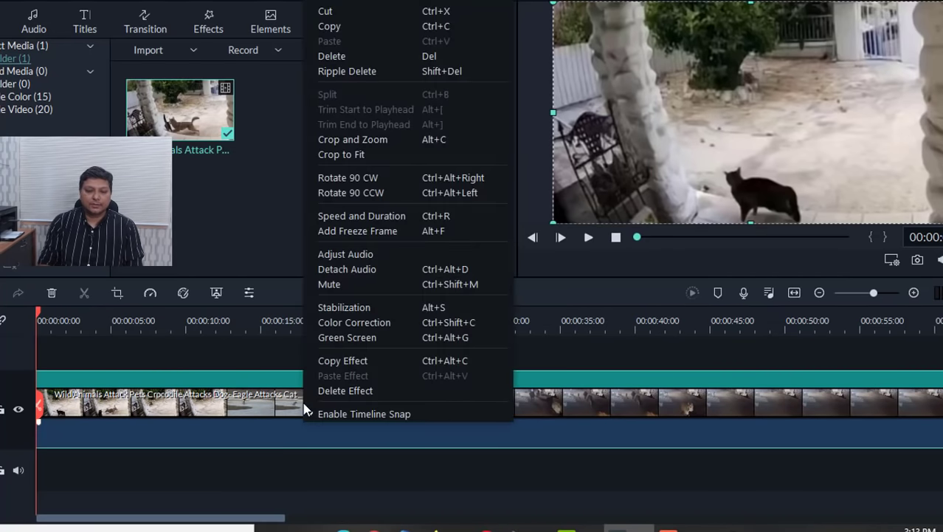
left_click(208, 414)
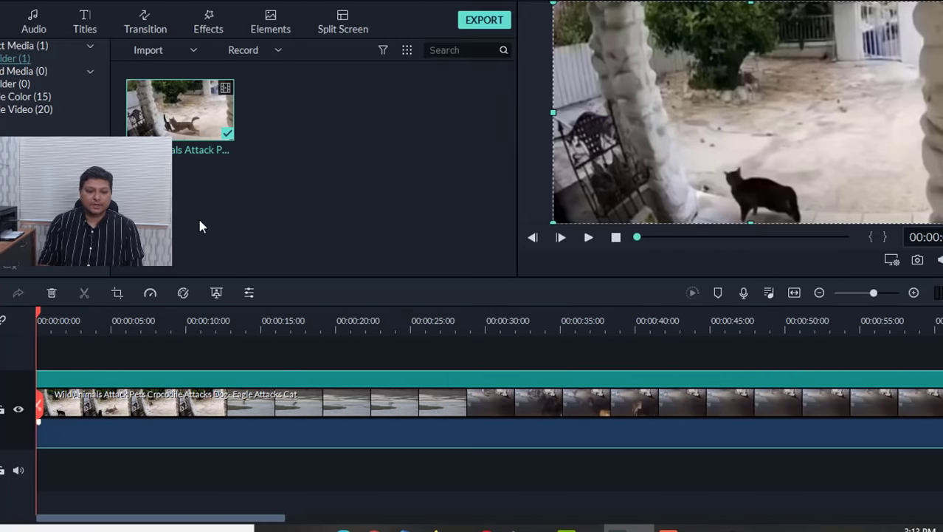
Browse the effects library and preview the Beautify filter and the one beside it, without applying either to the clip
left_click(209, 28)
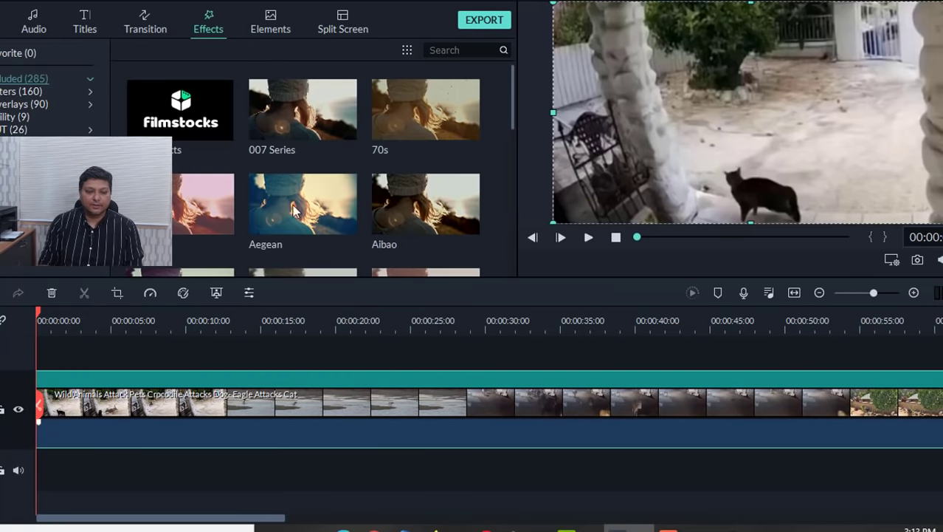
left_click_drag(515, 94, 512, 181)
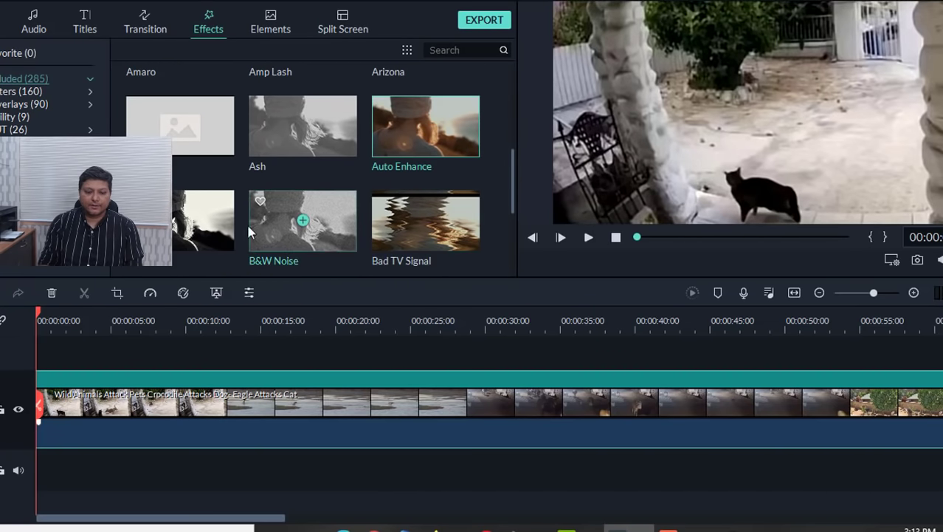
scroll(515, 190, "down", 3)
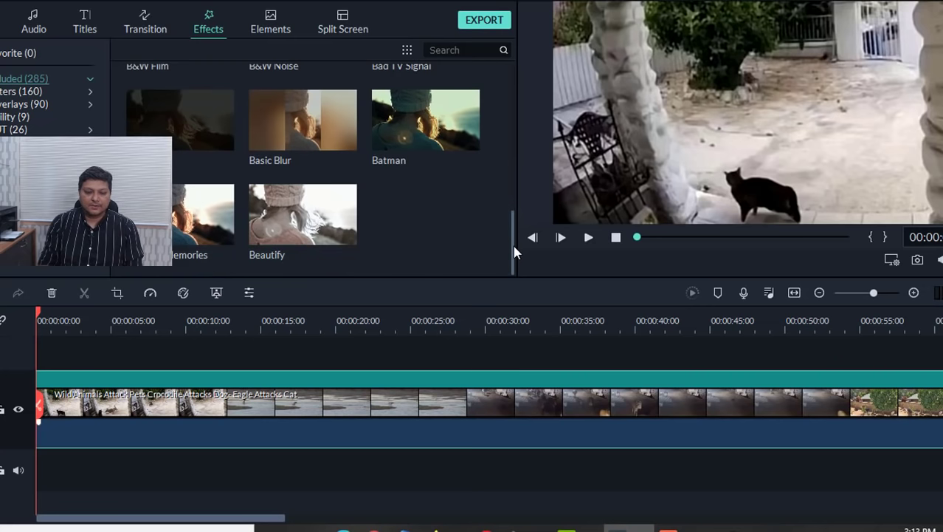
left_click(303, 215)
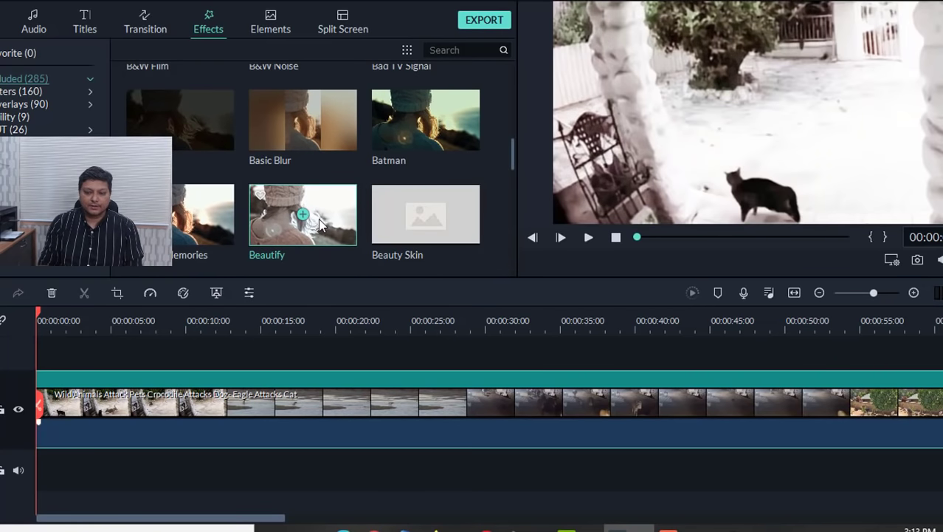
left_click(196, 230)
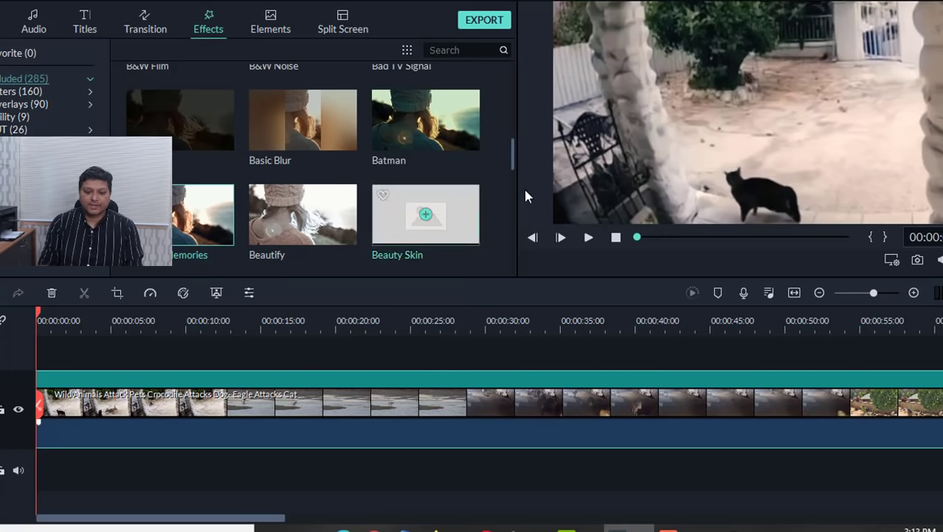
left_click_drag(514, 143, 509, 48)
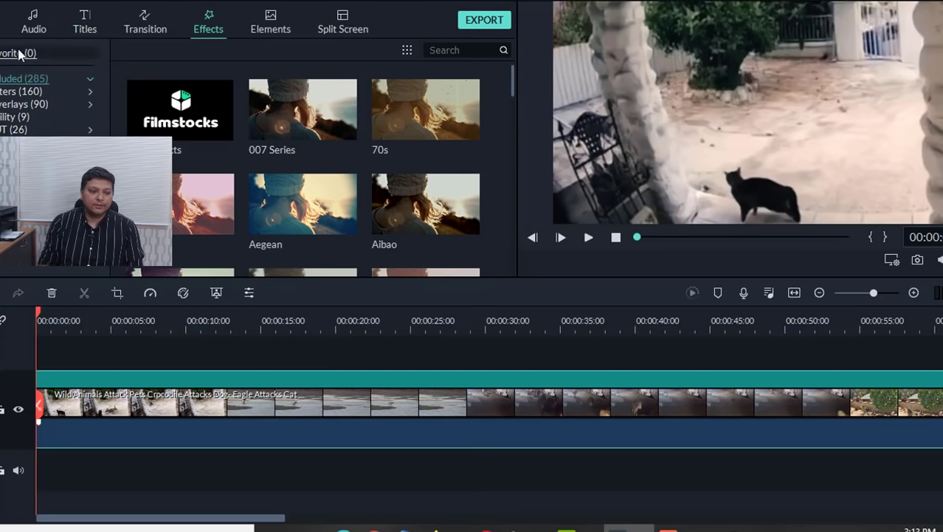
Import the music file "Addict - NEFFEX" onto the start of the audio track and lower its volume
left_click(1, 31)
left_click(151, 49)
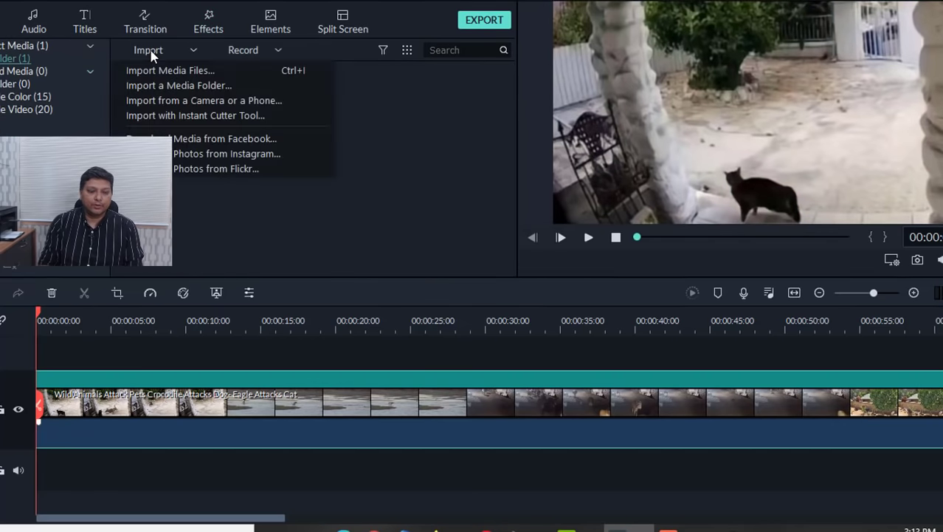
left_click(169, 70)
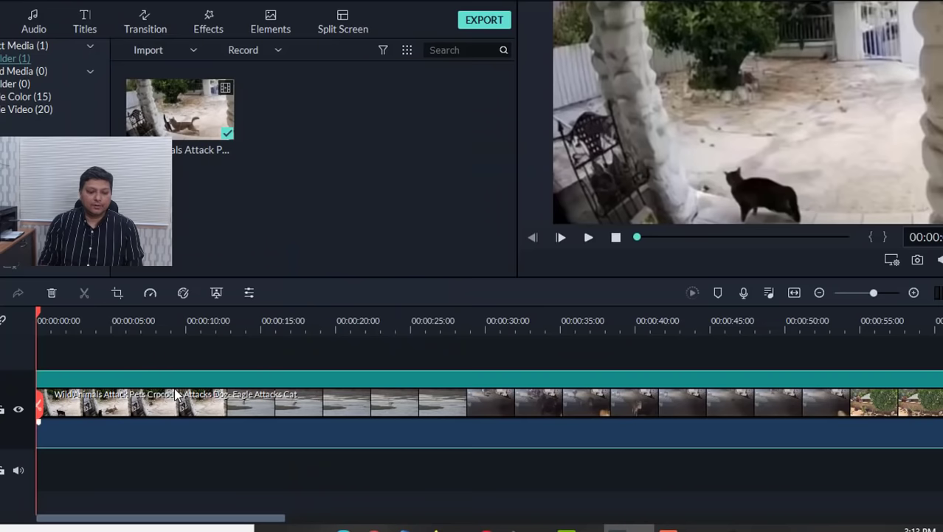
left_click_drag(335, 121, 37, 451)
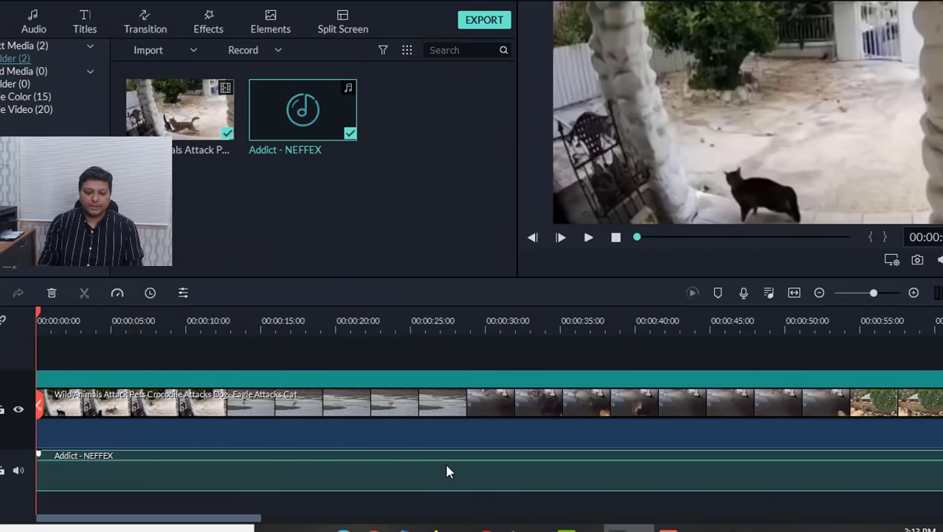
left_click_drag(444, 461, 445, 490)
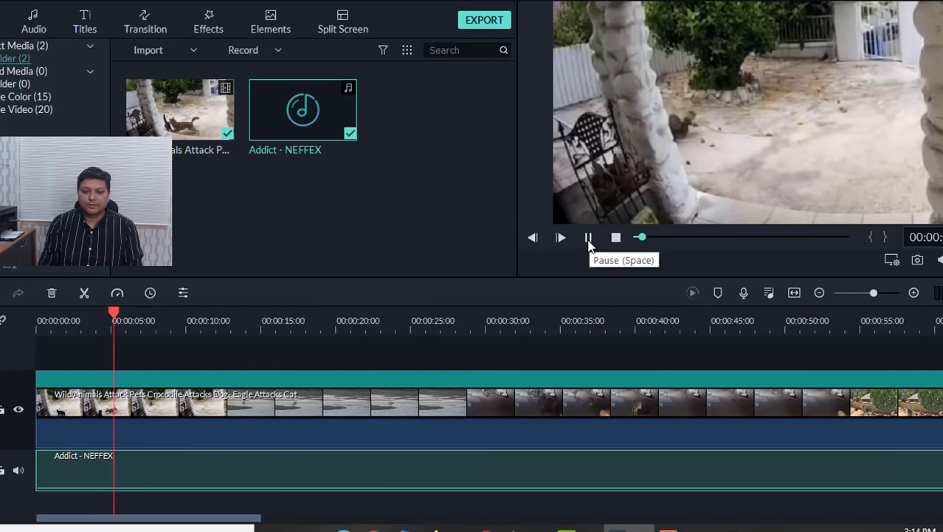
Check the edit by playing its opening and viewing several points along the timeline, ending with the playhead back at the start
left_click(588, 237)
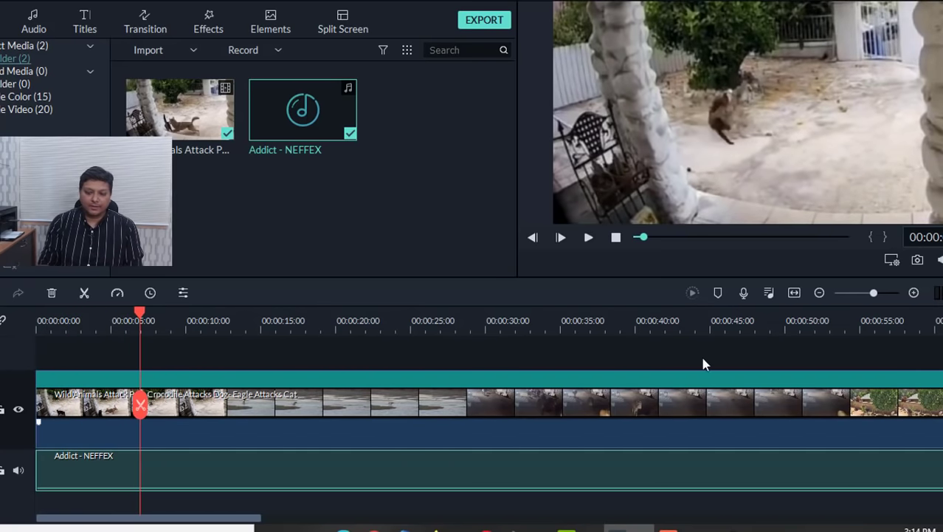
left_click(803, 339)
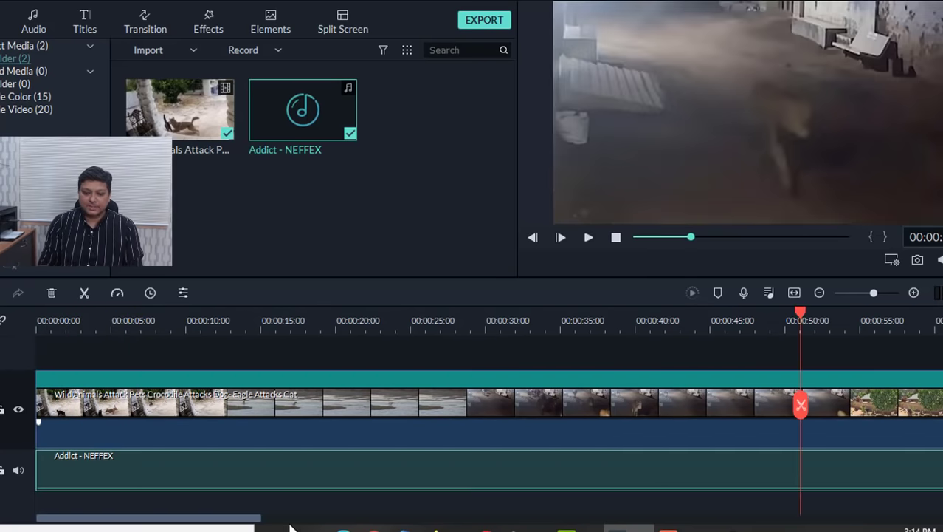
left_click_drag(212, 522, 185, 519)
left_click(689, 327)
left_click(358, 320)
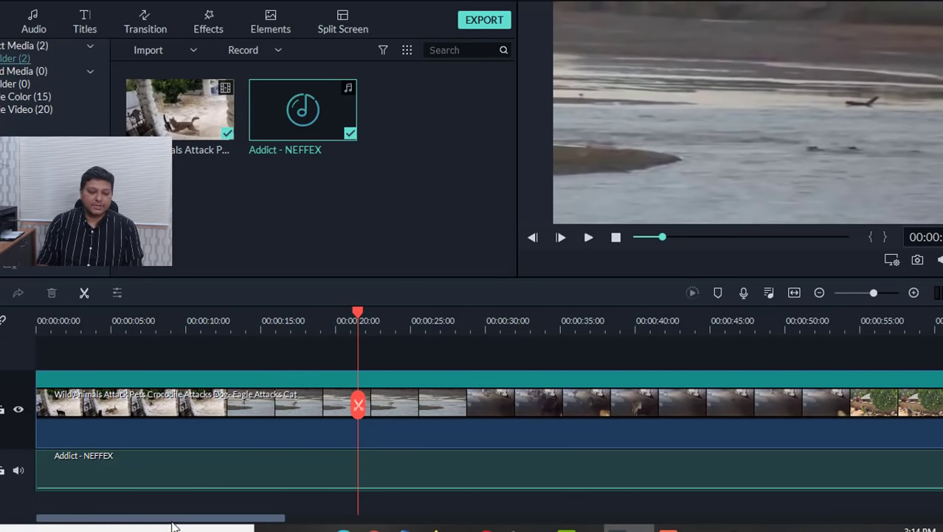
left_click(42, 333)
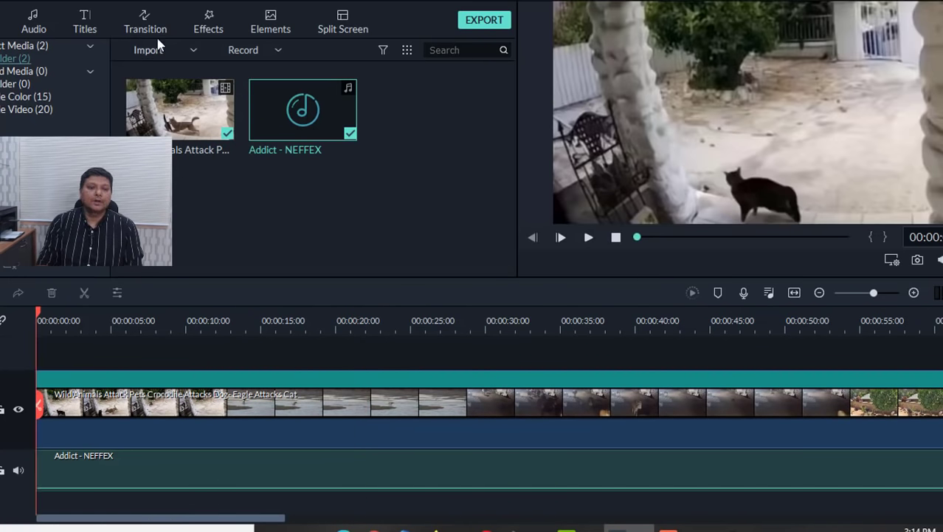
Add the Default Title preset on a track above the animal video at the start of the timeline
left_click(85, 22)
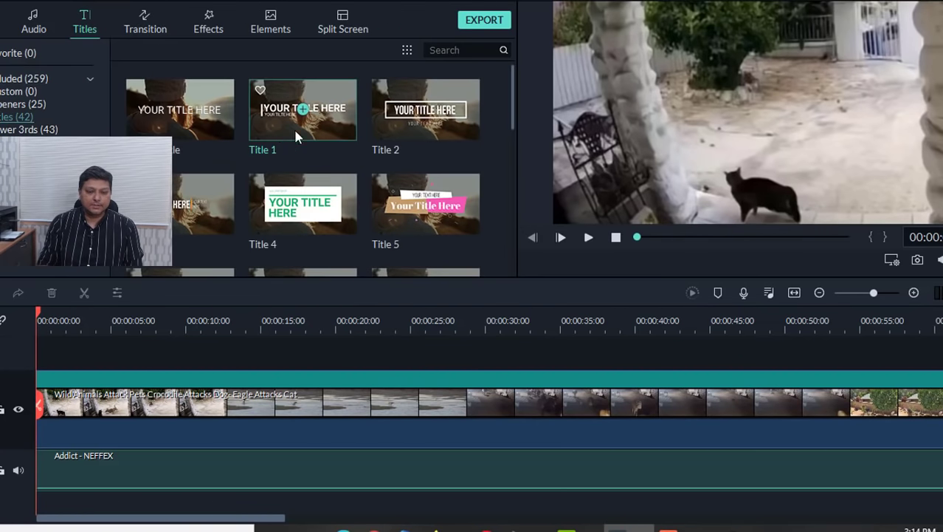
left_click_drag(179, 111, 42, 358)
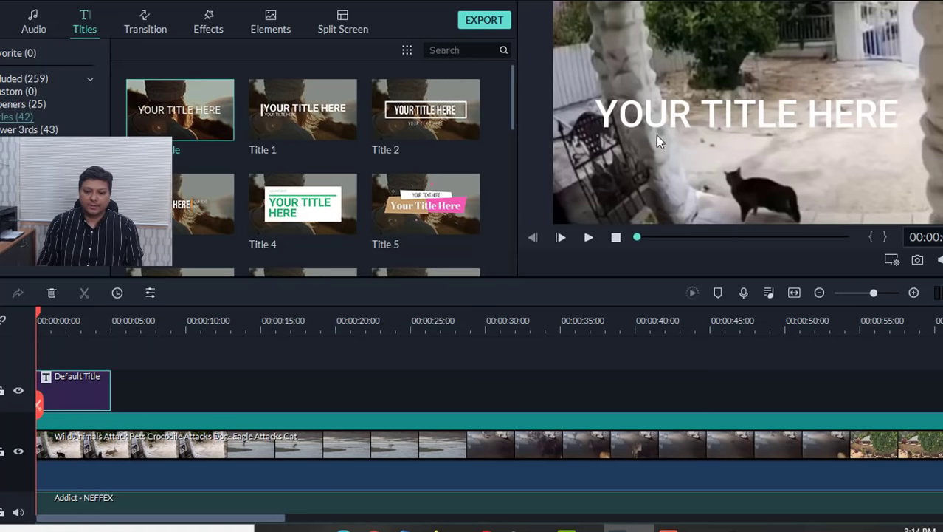
Replace the placeholder text of the title over the video's opening with WILL
left_click(692, 119)
double_click(657, 114)
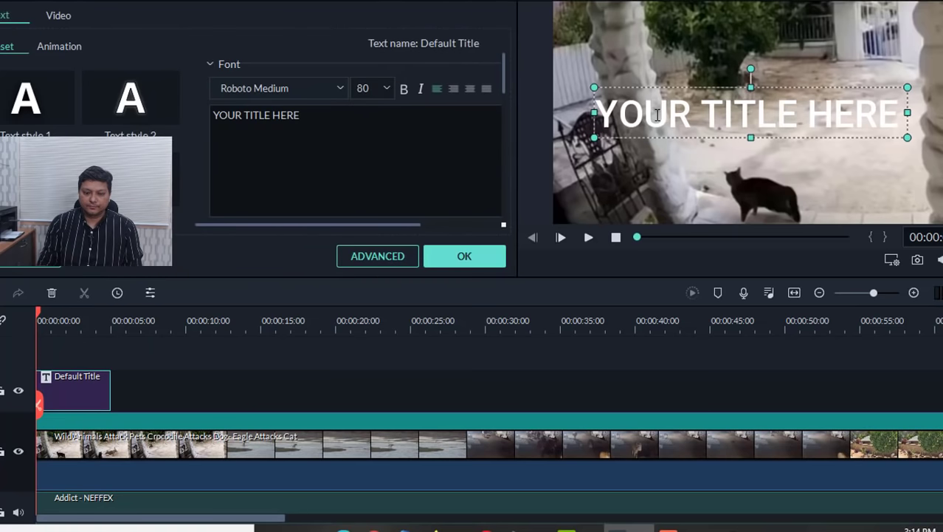
left_click(300, 115)
key("ctrl+a")
type("WILL")
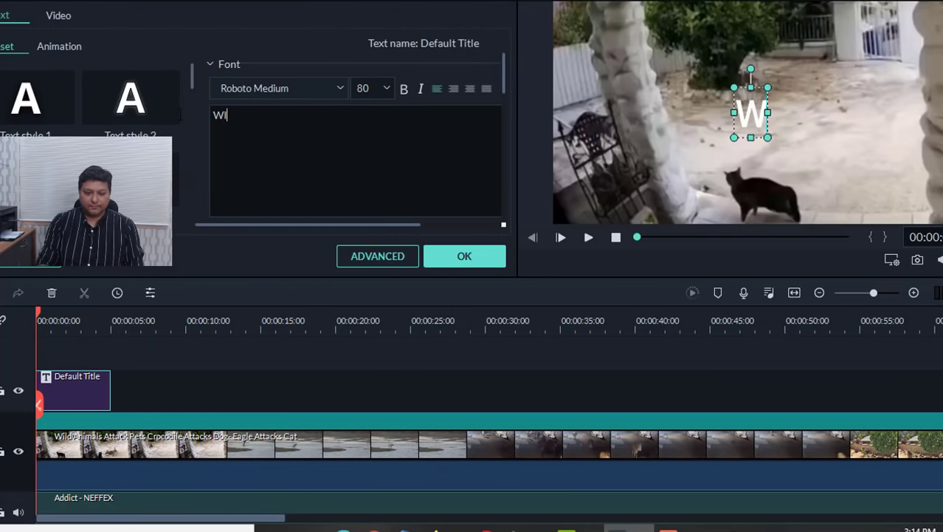
Enlarge the WILL title to font size 250, stretch its text box across most of the frame and centre it over the picture
left_click(387, 88)
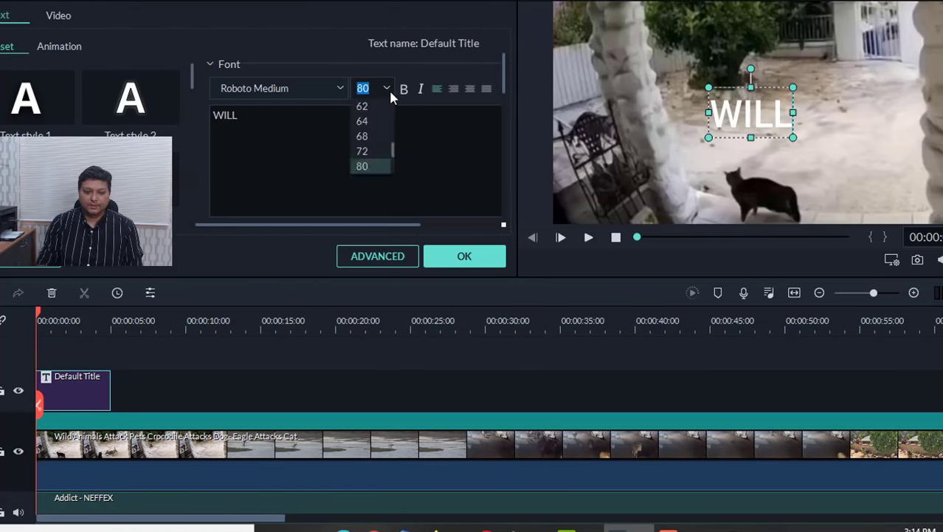
scroll(391, 166, "down", 3)
left_click(379, 166)
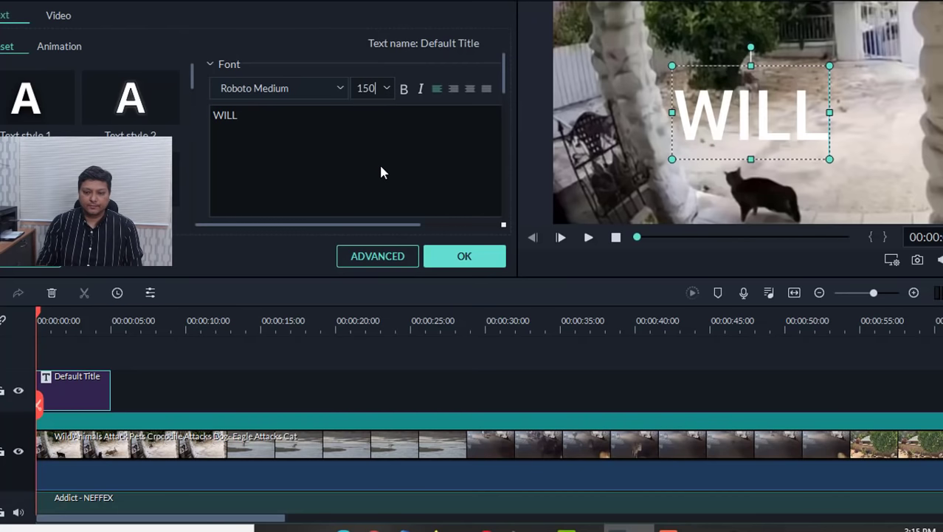
left_click_drag(674, 65, 631, 42)
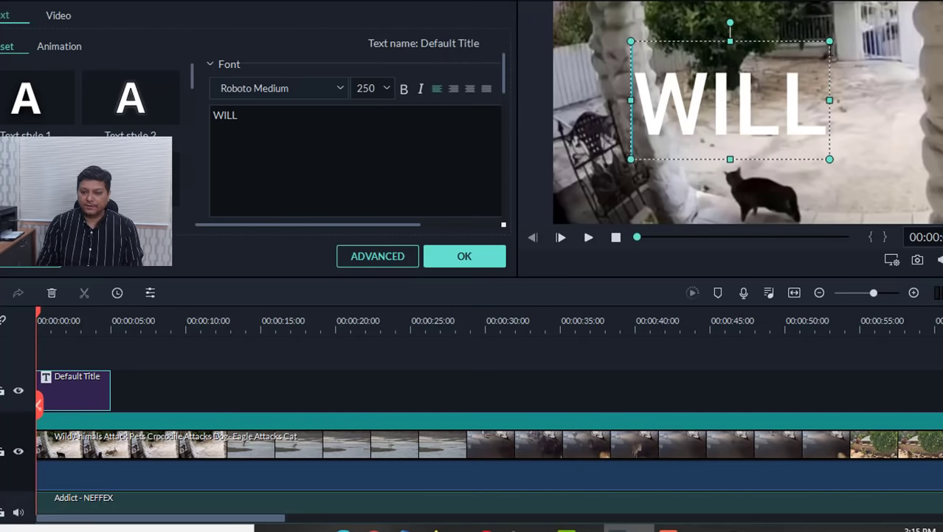
left_click_drag(834, 41, 891, 24)
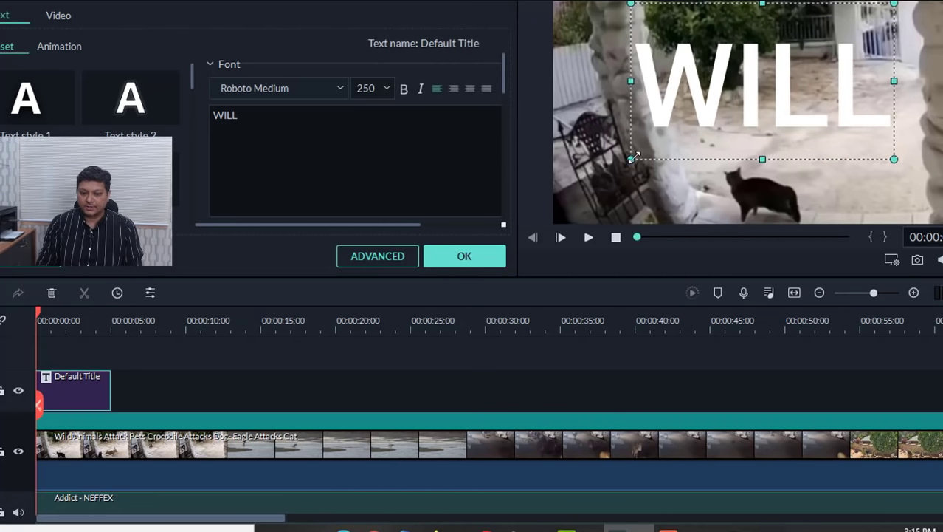
left_click_drag(631, 159, 600, 189)
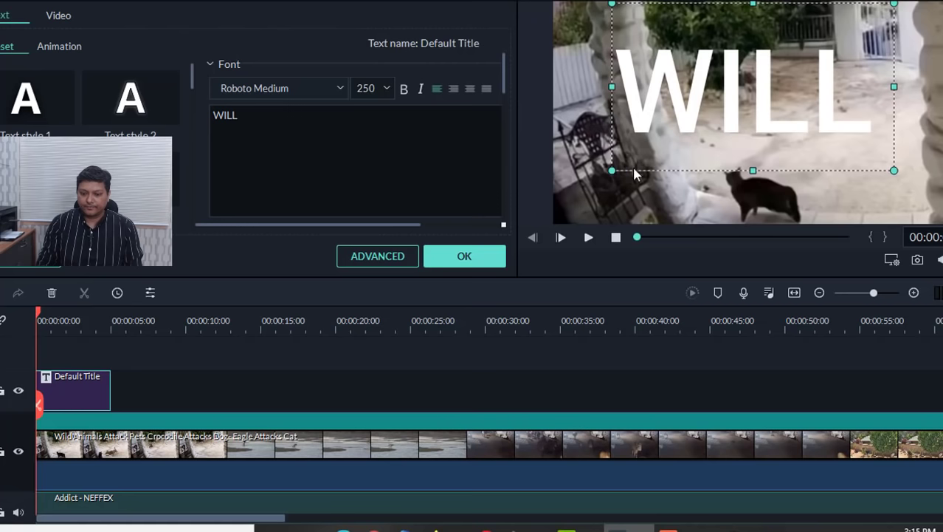
left_click_drag(745, 92, 752, 118)
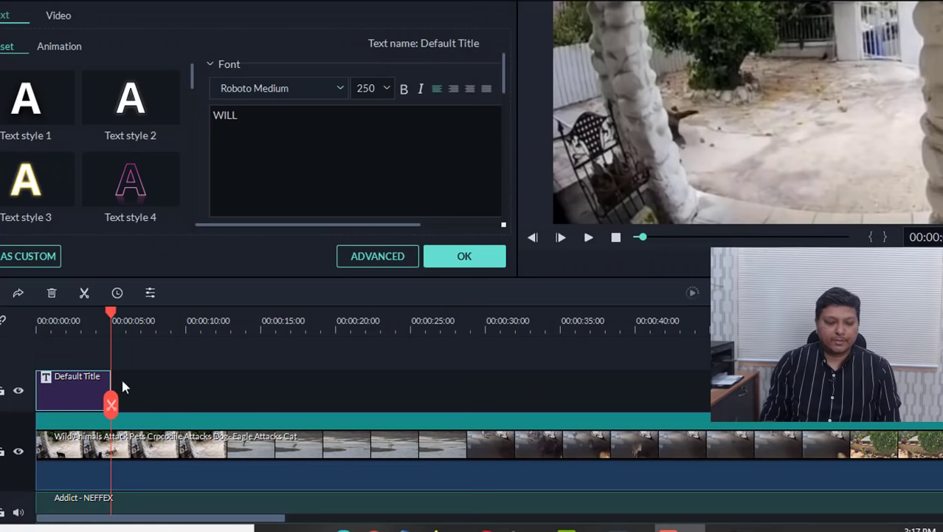
Split the title clip at about 1 second and again at about 2 seconds on the timeline
left_click(72, 324)
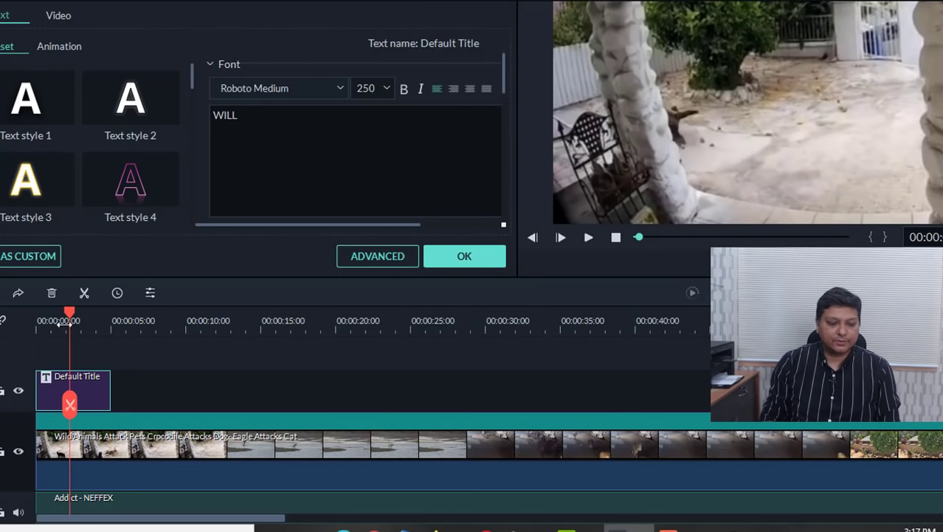
key("Home")
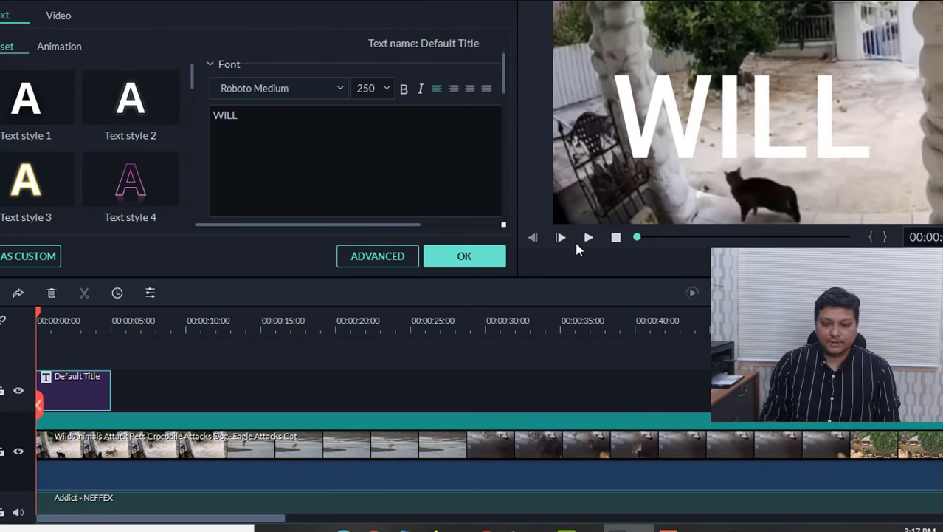
left_click(588, 242)
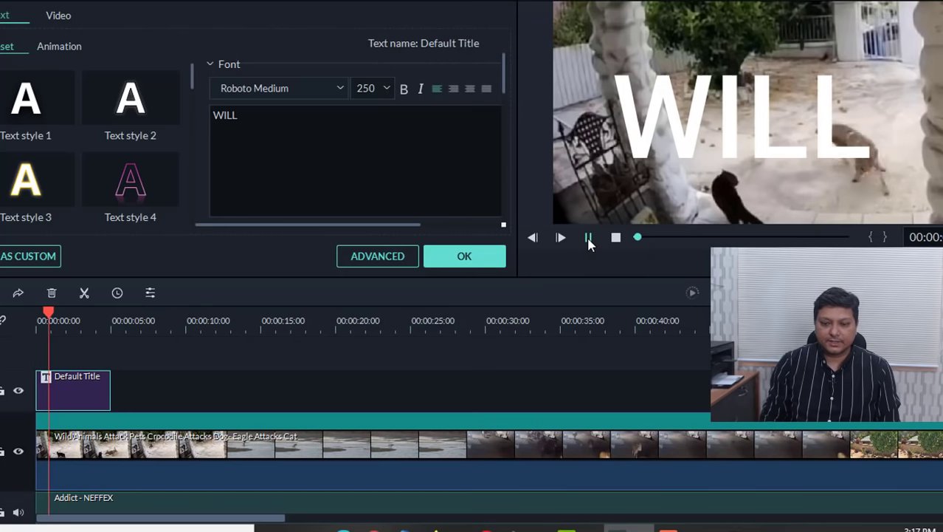
left_click(590, 238)
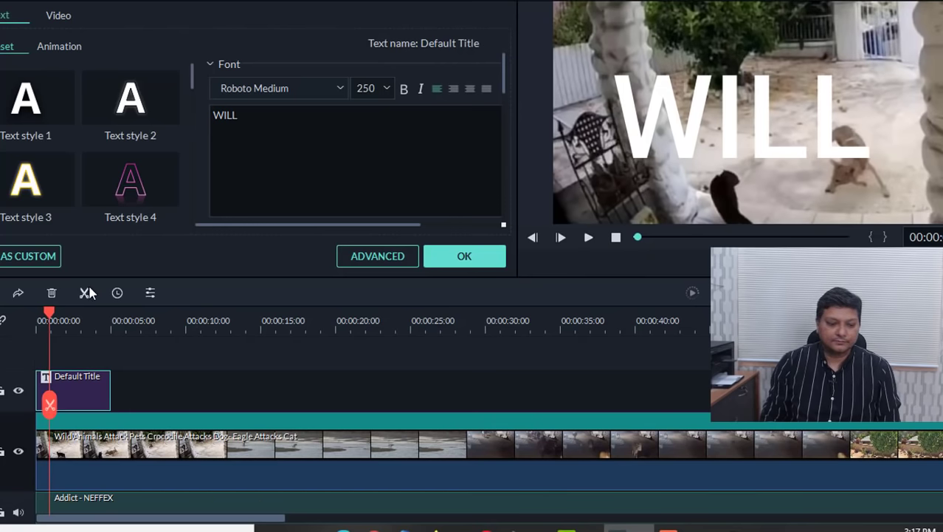
left_click(87, 293)
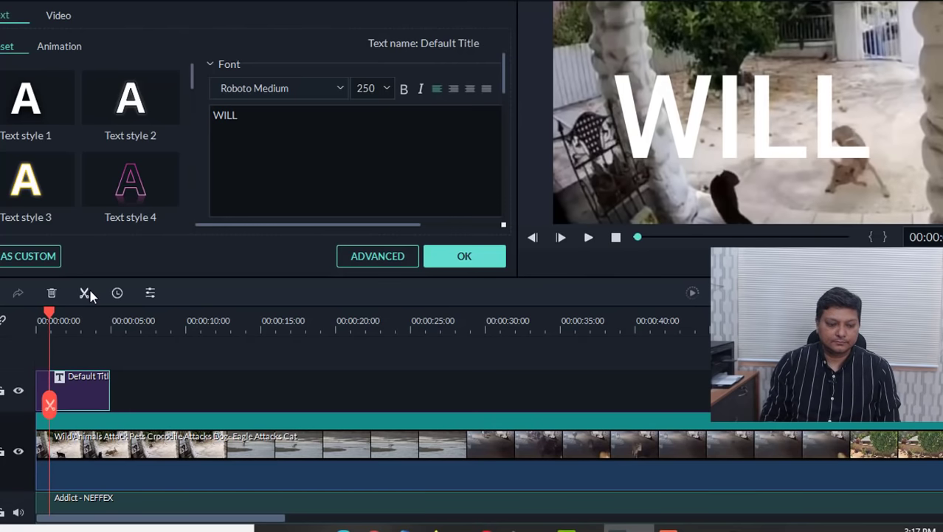
left_click(80, 329)
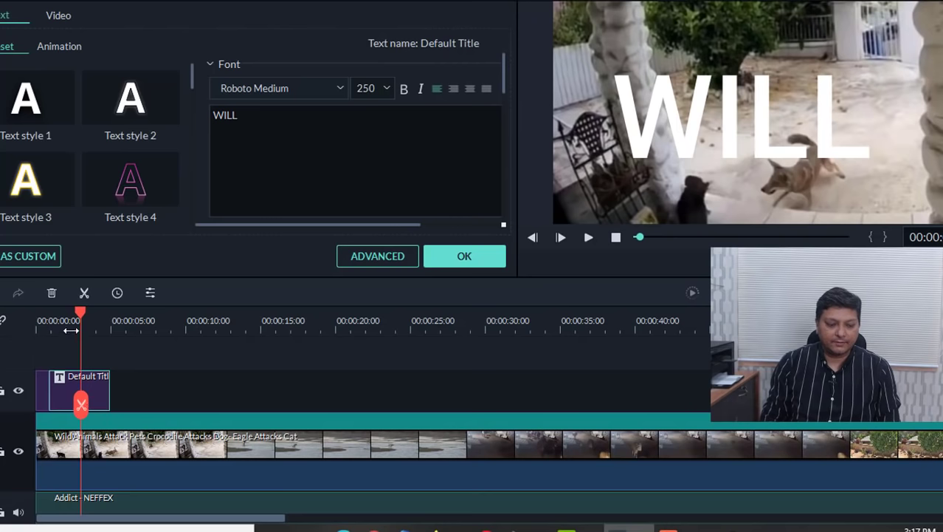
left_click(71, 329)
left_click(86, 295)
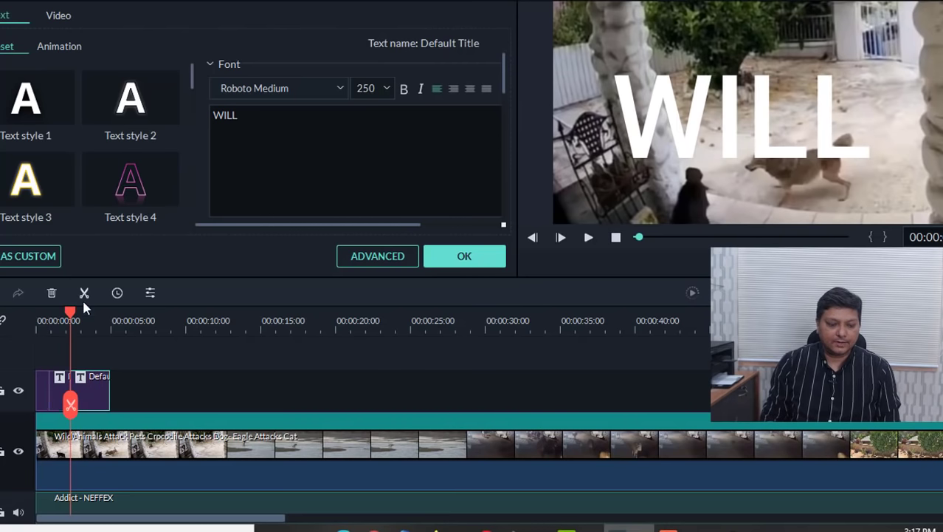
Change the text of the second title piece to THIS
left_click_drag(71, 316, 64, 318)
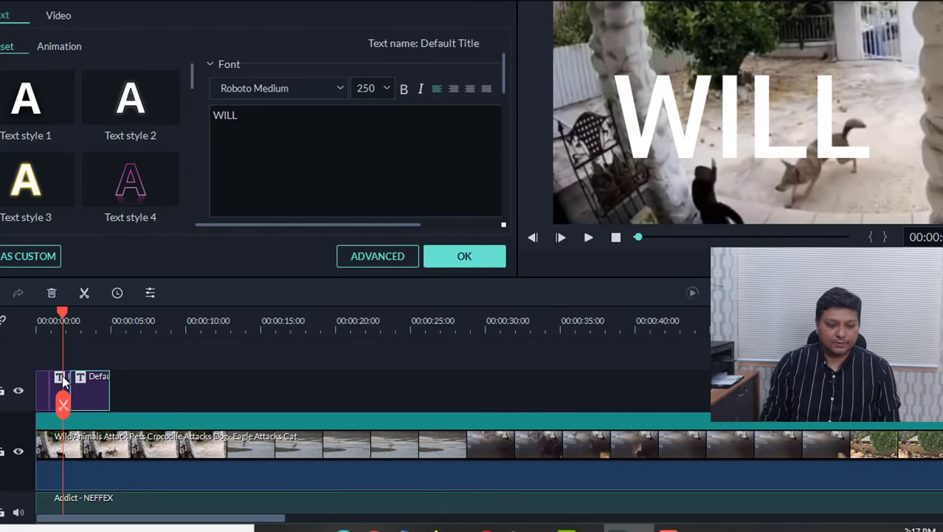
left_click(719, 122)
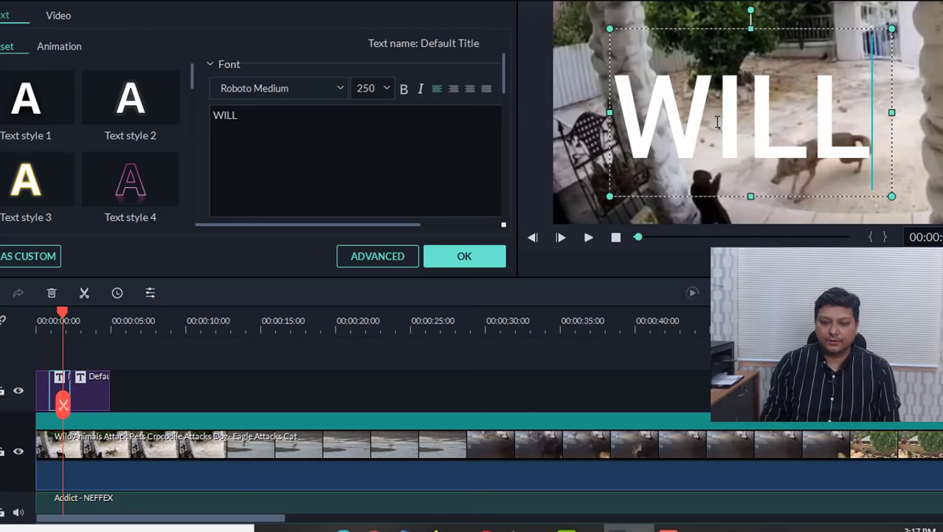
left_click(714, 111)
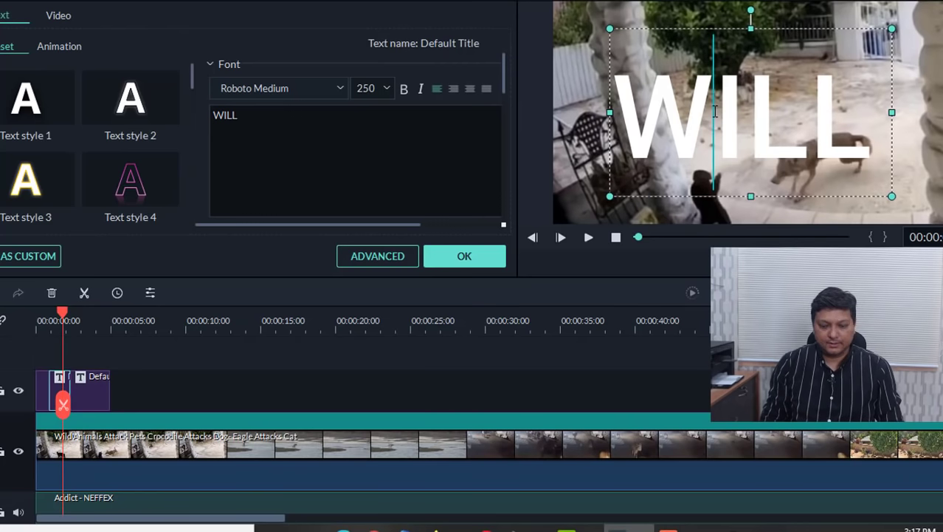
double_click(715, 110)
type("THIS")
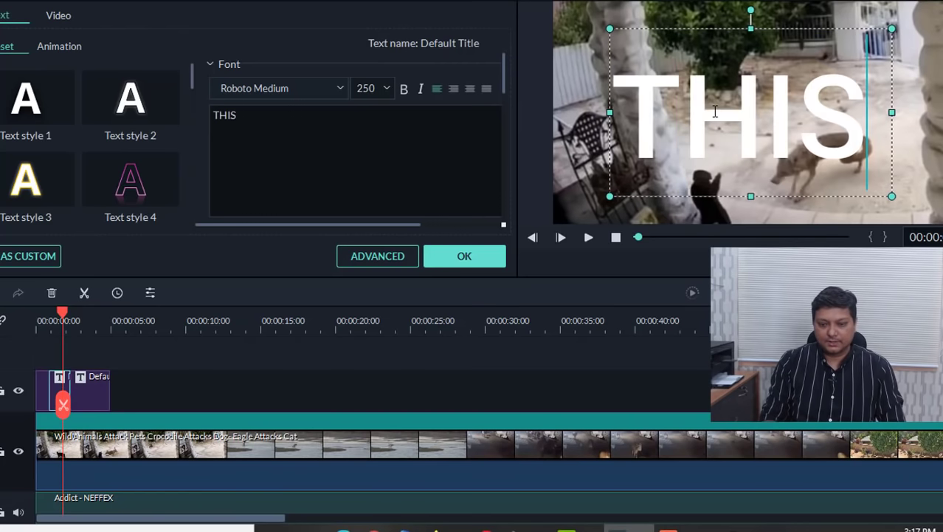
Split the clips on all tracks at about 3.6 seconds and change the text of the title piece after the cut to CAT
left_click(89, 323)
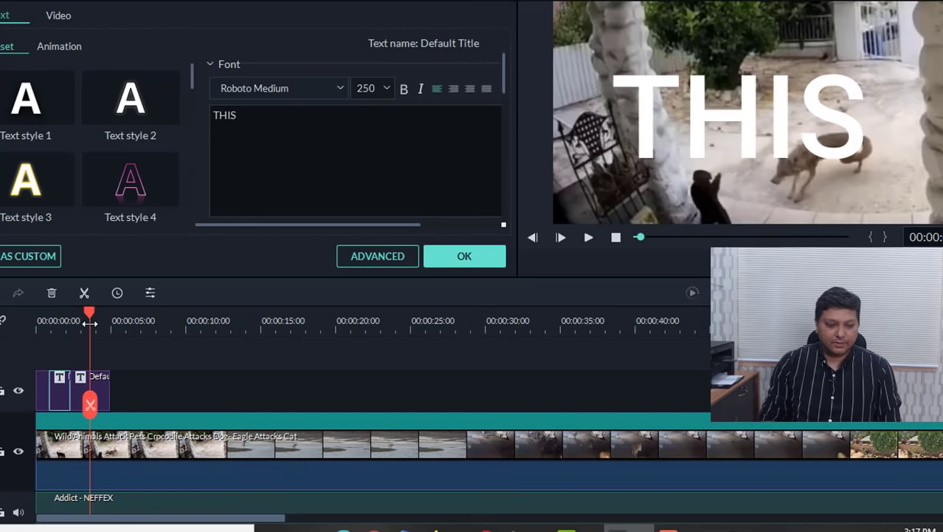
left_click(84, 293)
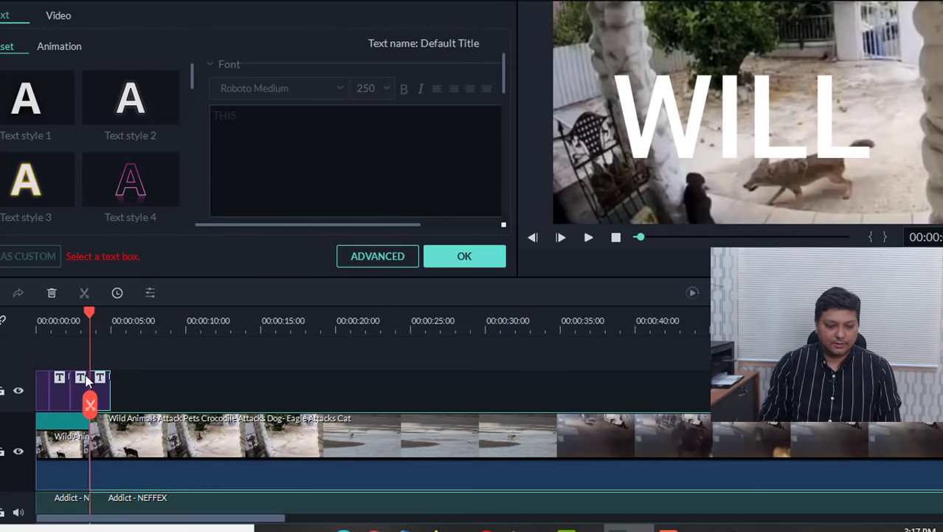
left_click(644, 165)
type("CAILL")
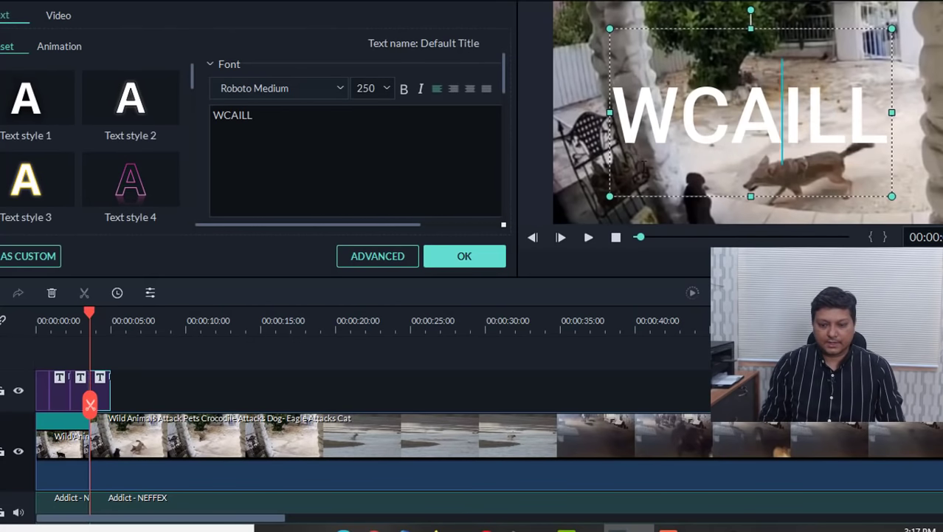
double_click(643, 165)
type("CAT")
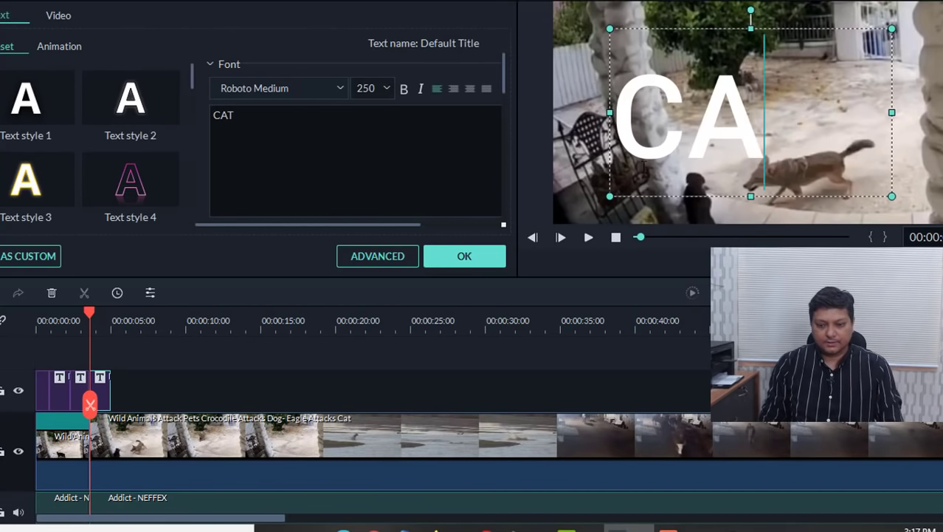
Change the text of the last title piece from CAT to SURVIVE
left_click(102, 326)
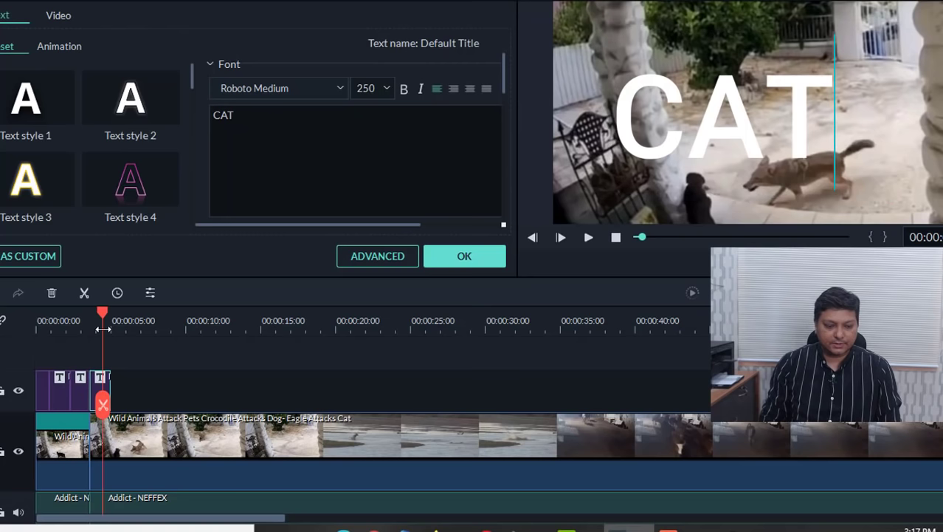
left_click(727, 107)
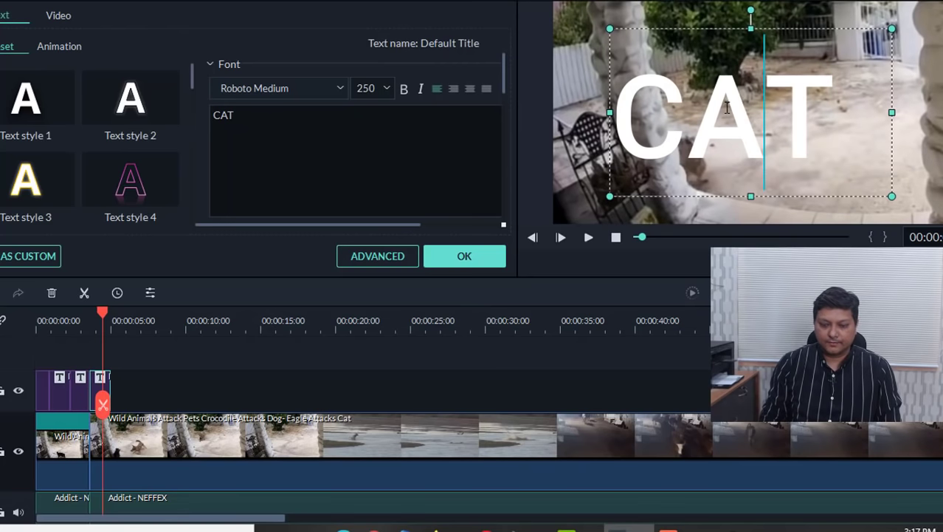
double_click(727, 107)
type("SURVI")
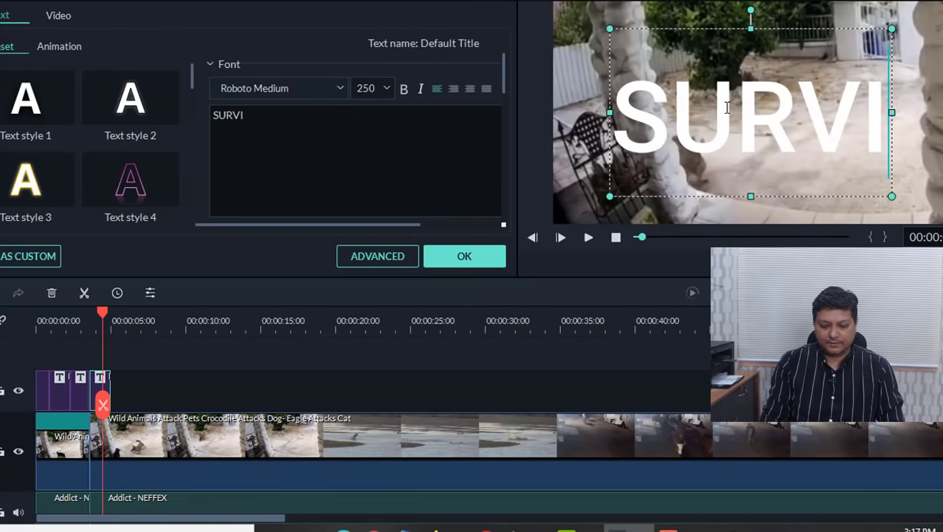
type("VE")
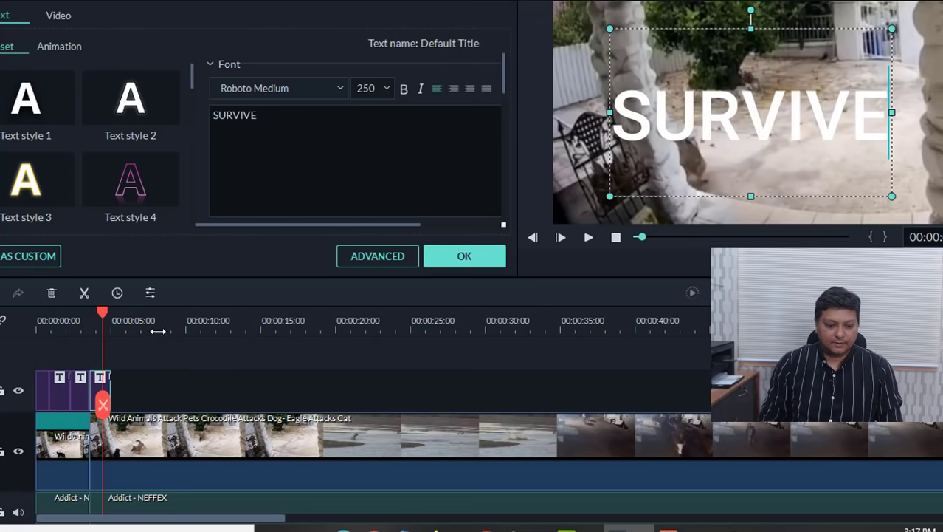
Split the SURVIVE title at about 4.3 seconds and change the text of its final piece to TODAY
left_click_drag(107, 314, 101, 308)
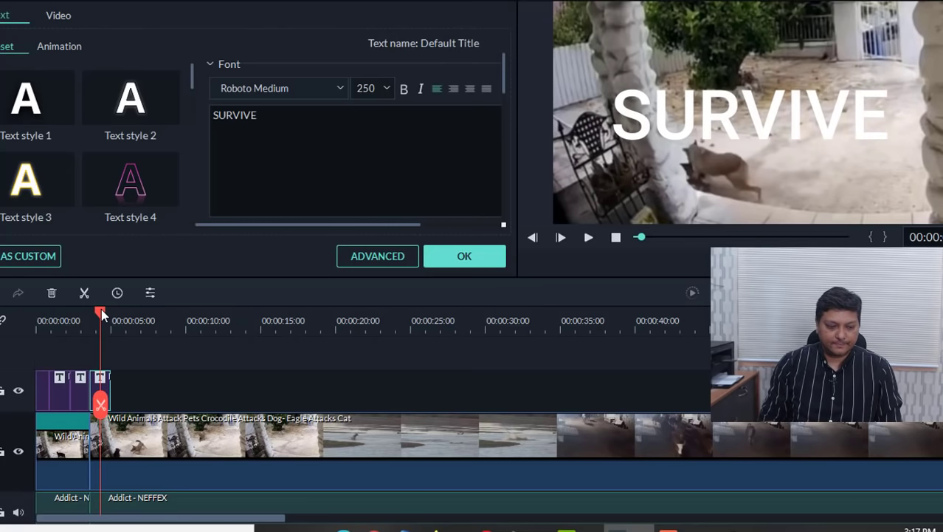
left_click(85, 295)
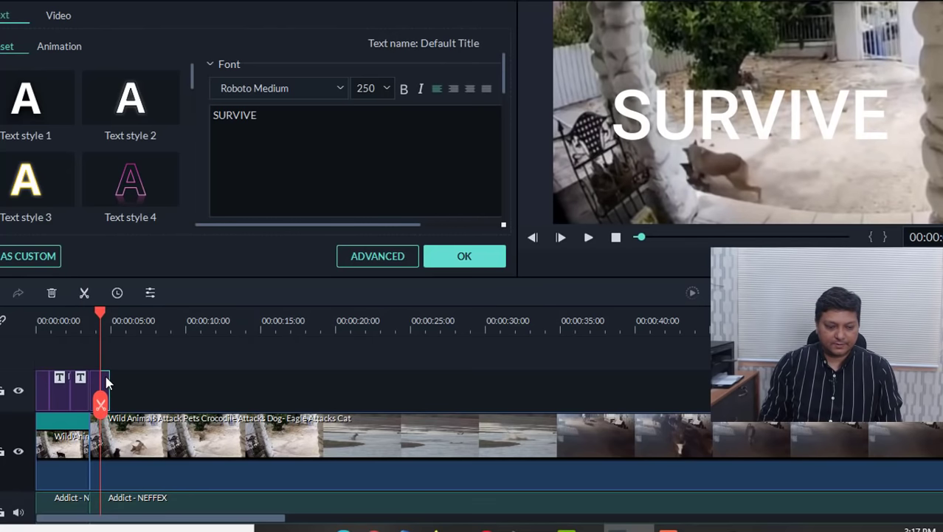
left_click(768, 115)
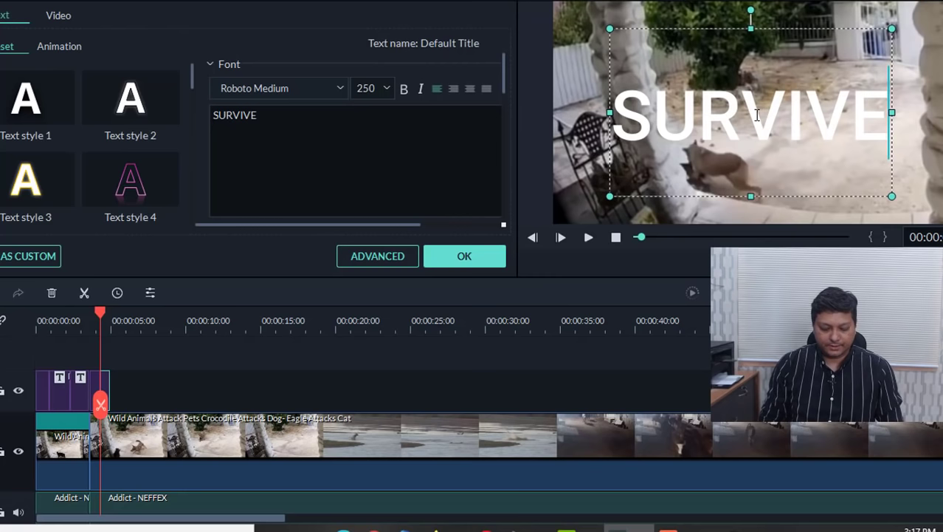
key("ctrl+a")
type("TODAY")
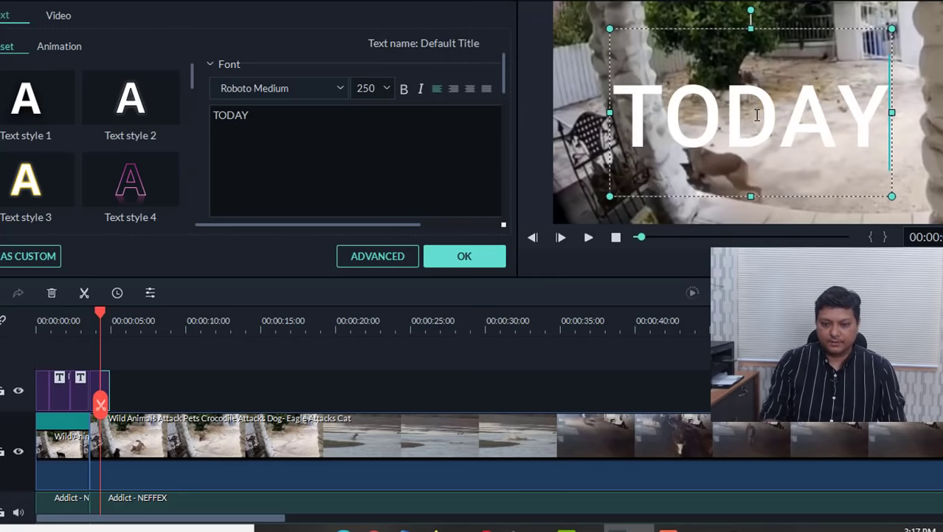
Play the edit from the start to review the word-by-word titles, and switch to the YouTube video page in the browser
left_click_drag(101, 314, 37, 313)
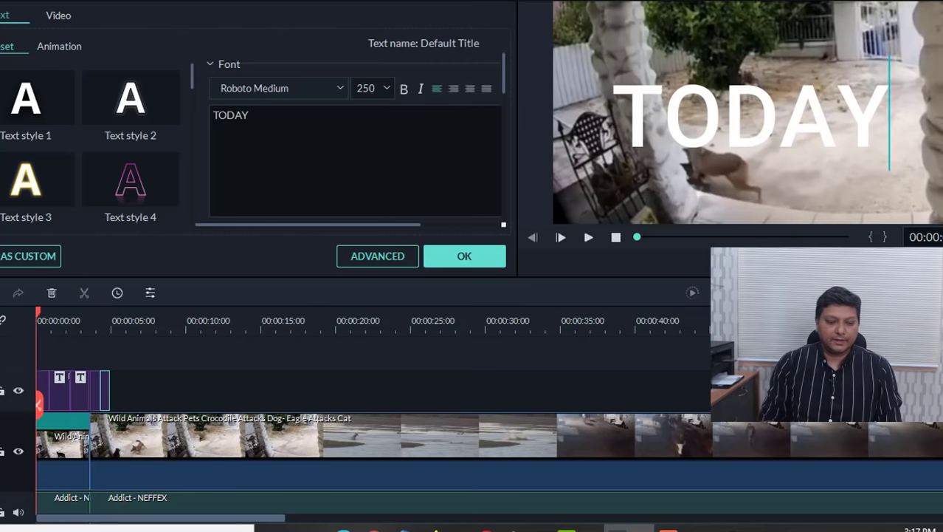
left_click(588, 237)
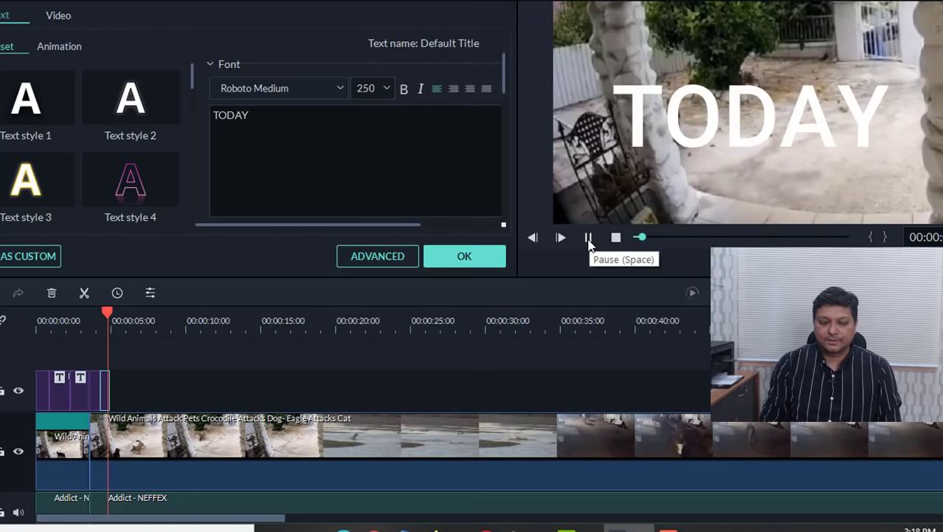
left_click(588, 237)
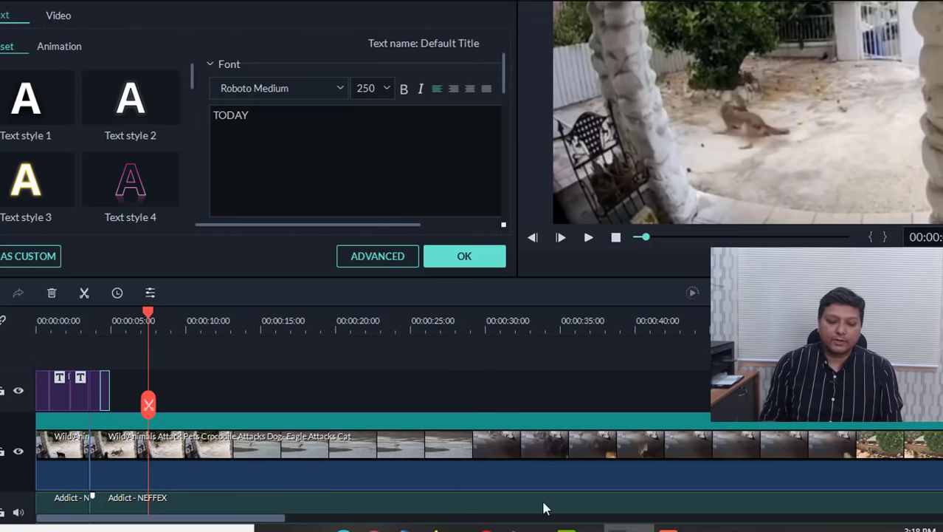
left_click(444, 527)
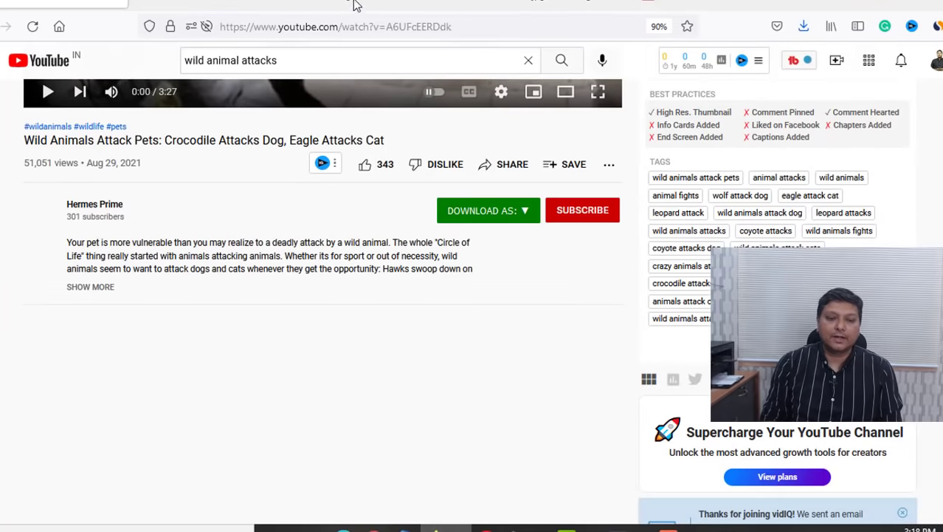
Switch to the Delta Factz wild dogs video, then to the channel's video list, and look through its uploads and view counts
left_click(354, 3)
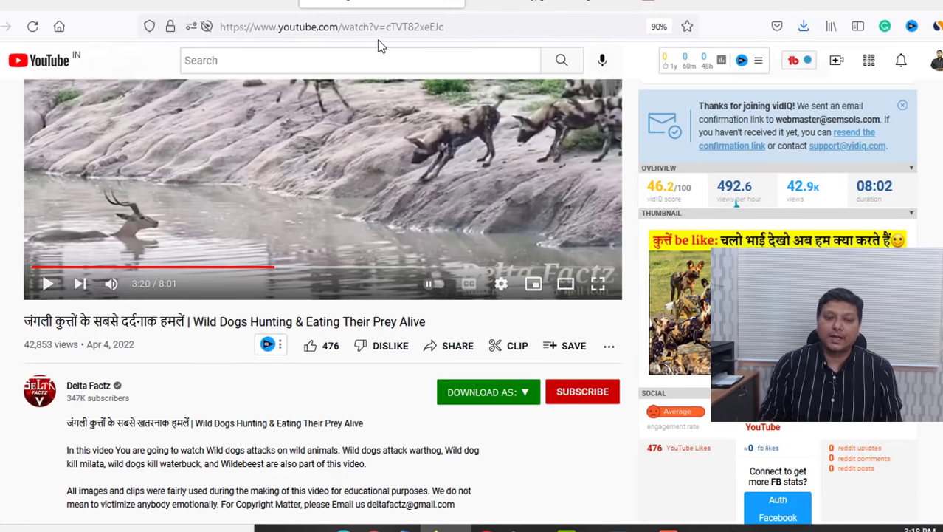
left_click(213, 4)
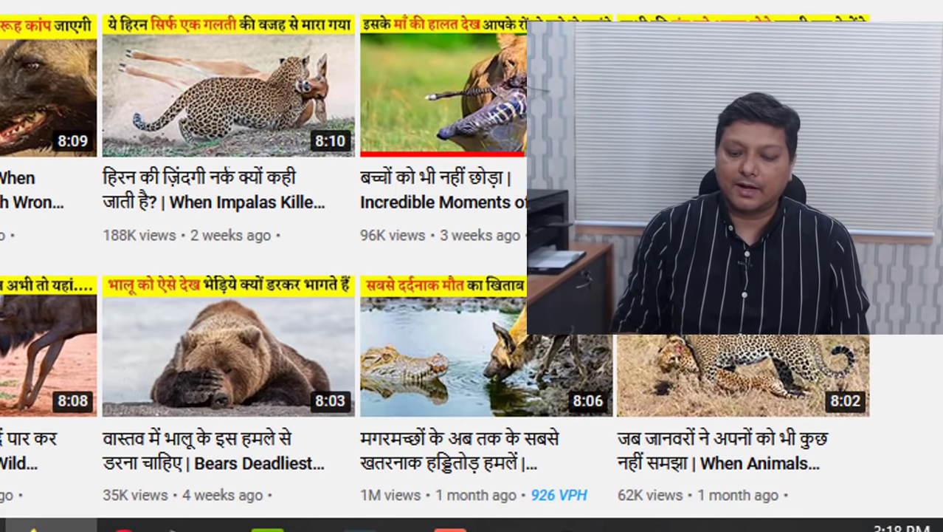
scroll(435, 260, "down", 1)
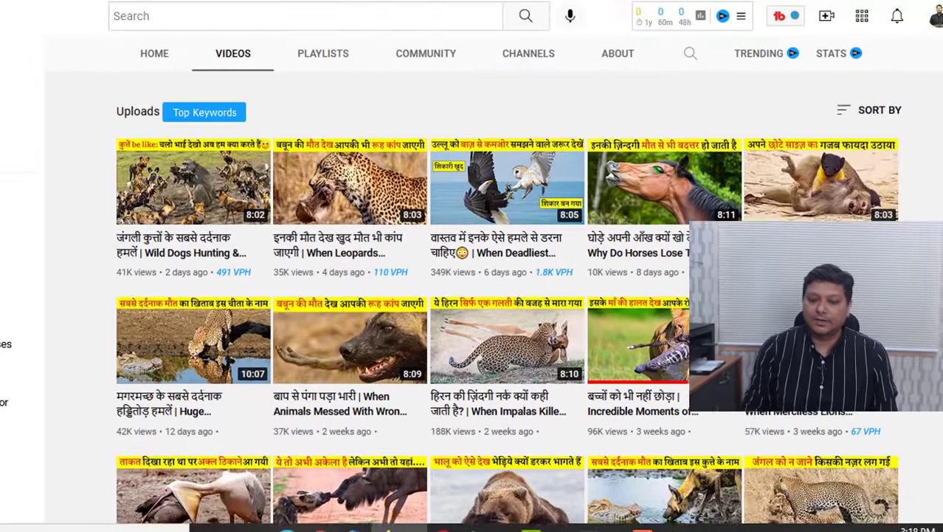
scroll(435, 280, "up", 1)
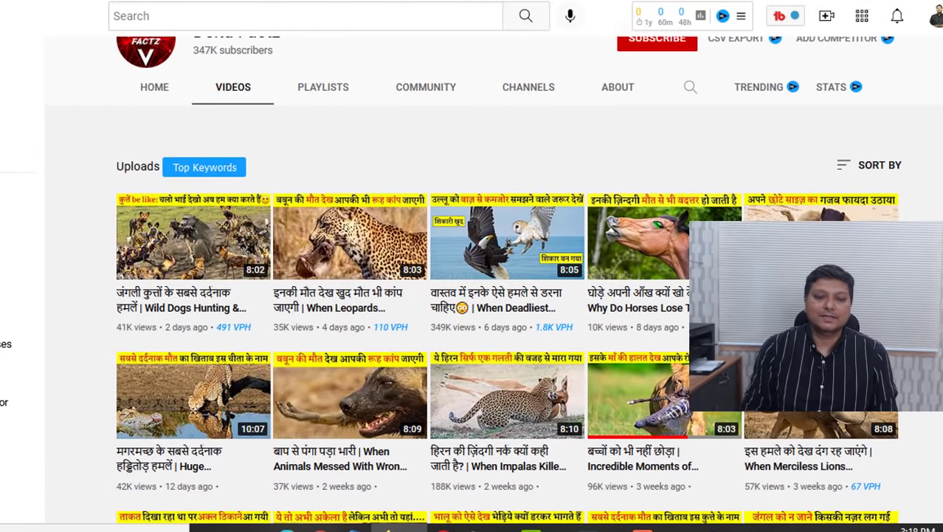
Open the video Wild Dogs Hunting & Eating Their Prey Alive and read its full description, including the copyright disclaimer
left_click(221, 299)
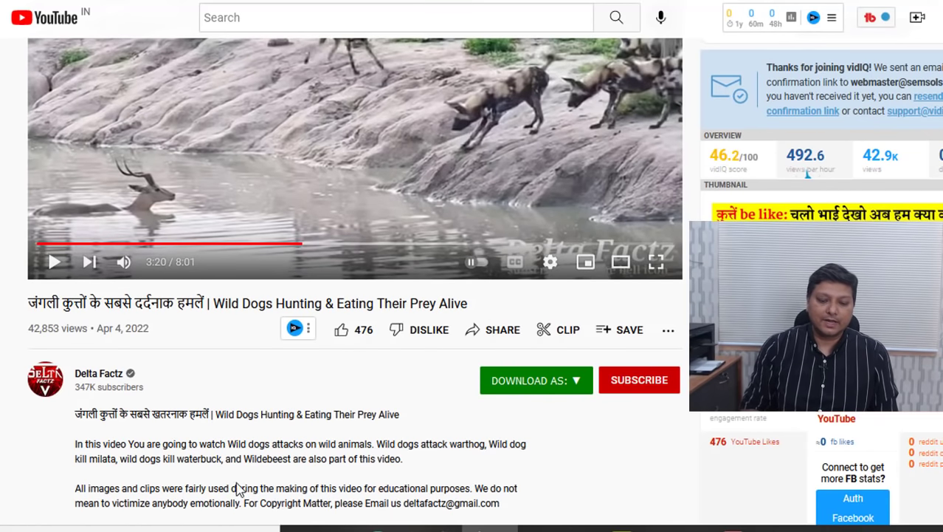
scroll(808, 172, "down", 3)
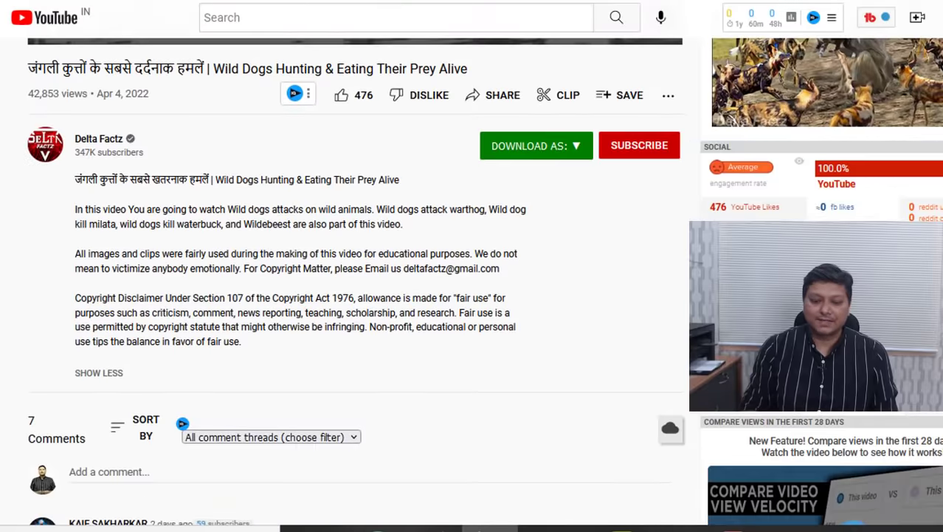
scroll(808, 172, "up", 5)
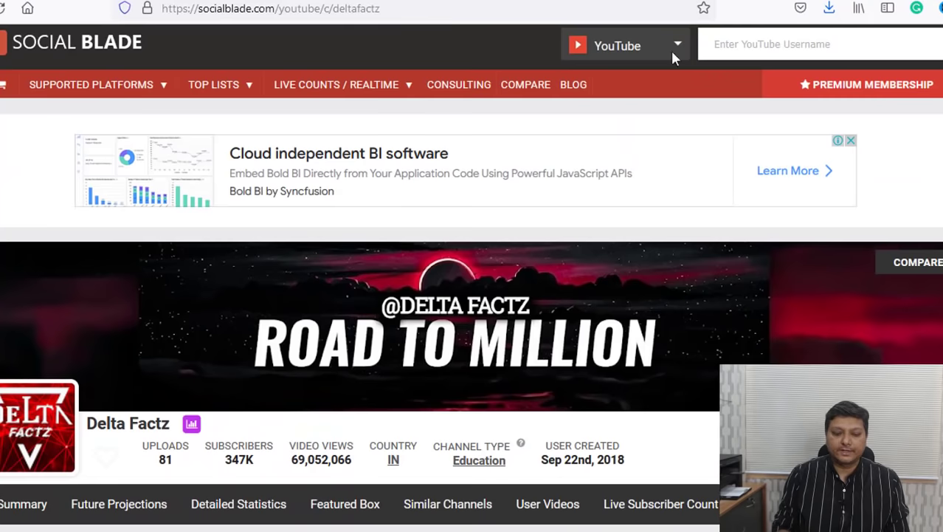
scroll(471, 296, "down", 1)
scroll(533, 263, "down", 3)
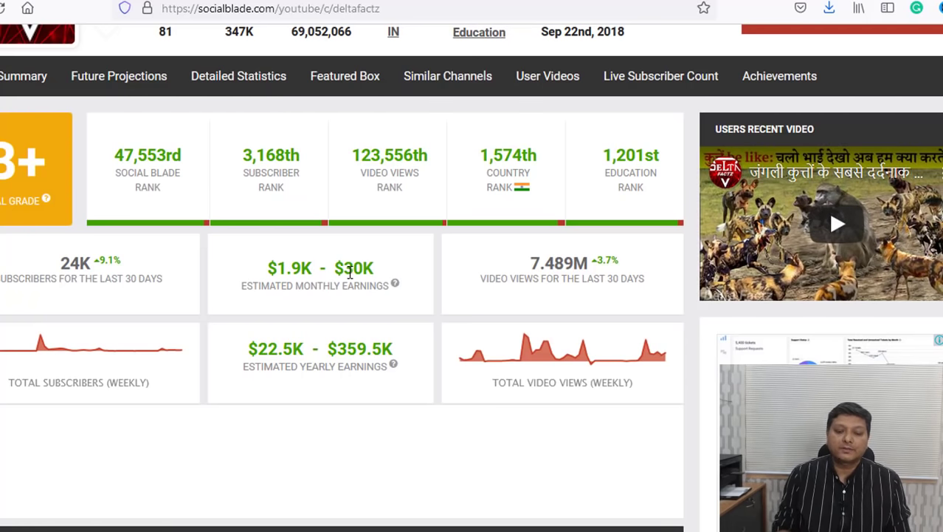
left_click_drag(362, 271, 372, 271)
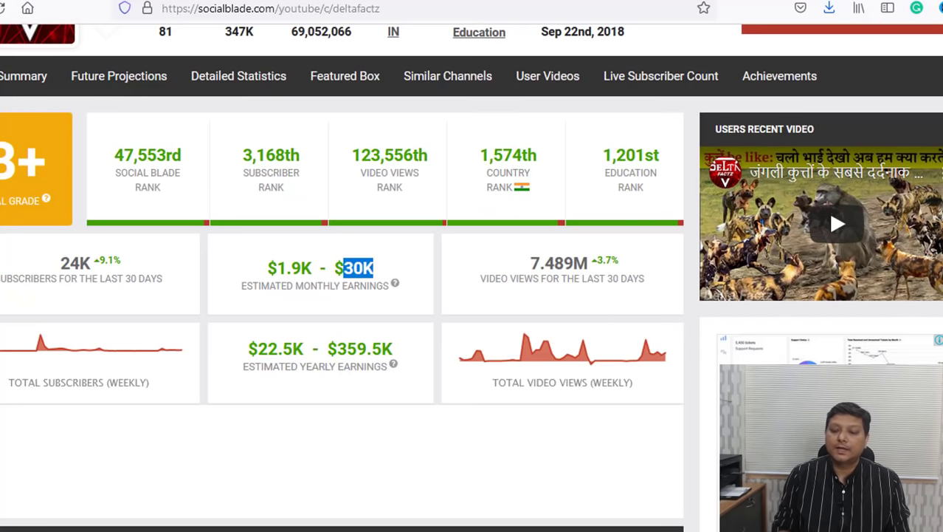
Examine Delta Factz's daily views and earnings table and the monthly charts of gained video views and subscribers
scroll(342, 295, "down", 10)
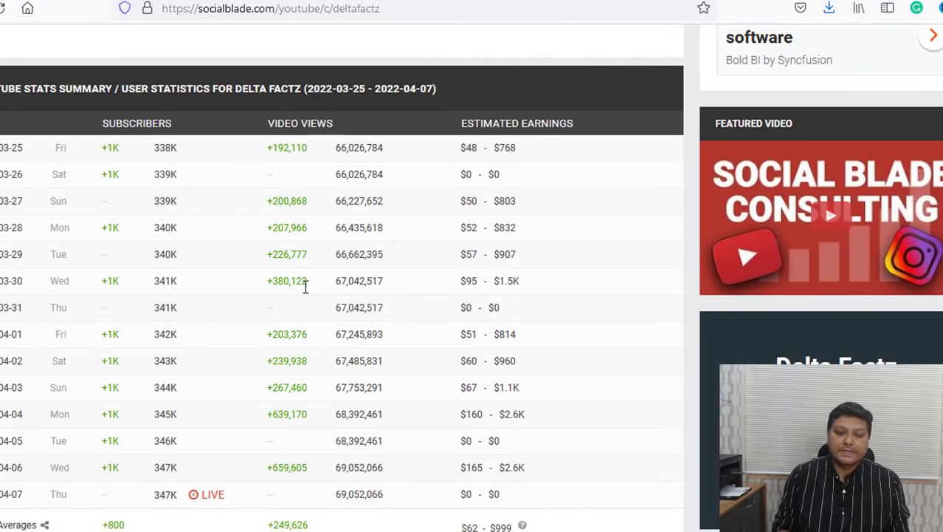
scroll(824, 148, "down", 12)
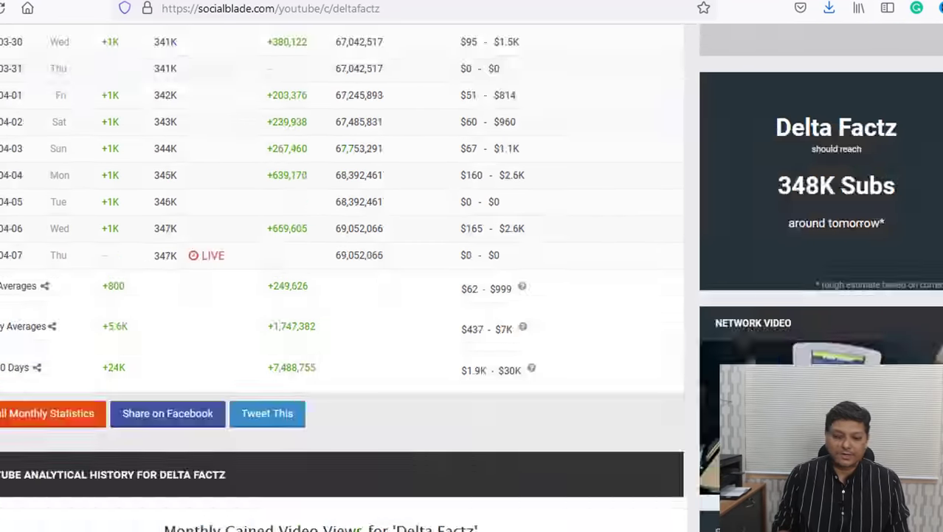
scroll(381, 269, "down", 1)
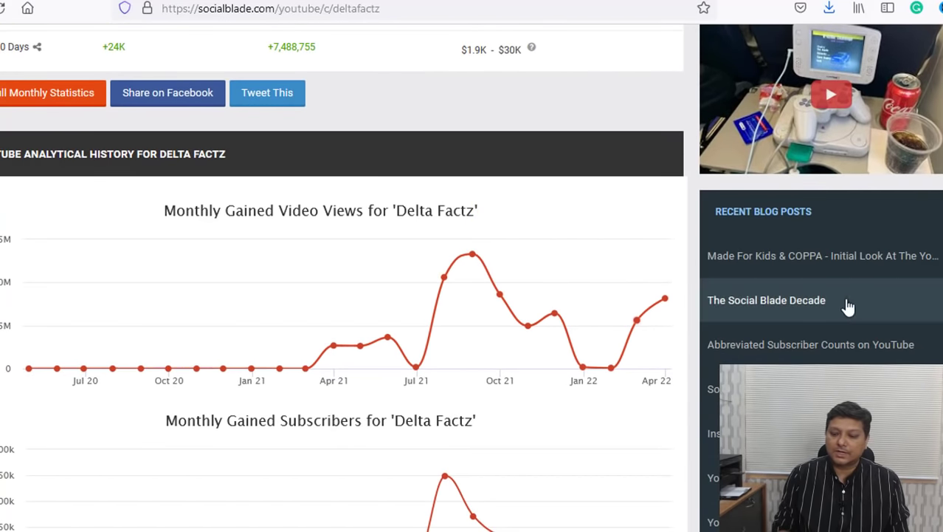
scroll(849, 305, "down", 5)
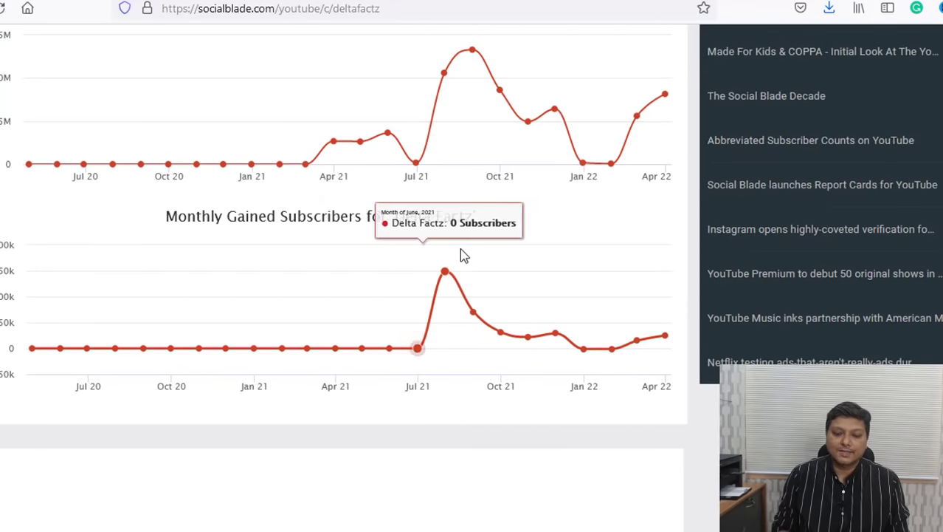